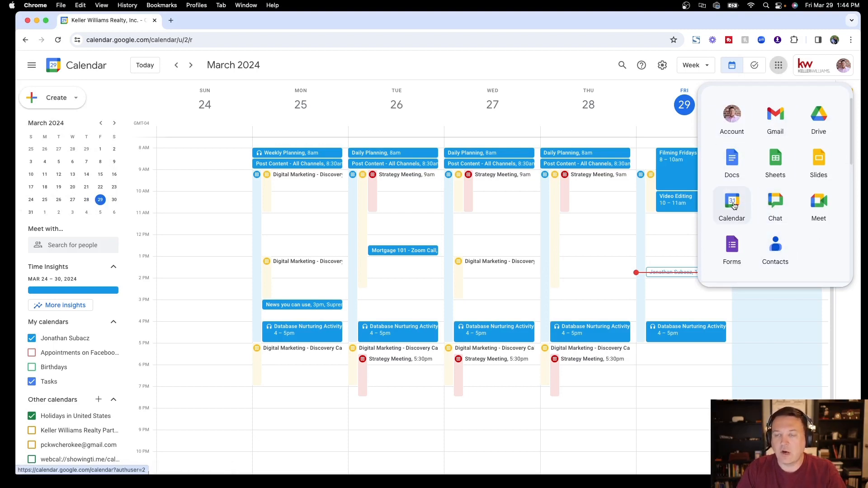
- Preview the existing Real Estate Consultation booking page and view the booking form for Monday, April 8 at 9:00am without booking
click(414, 71)
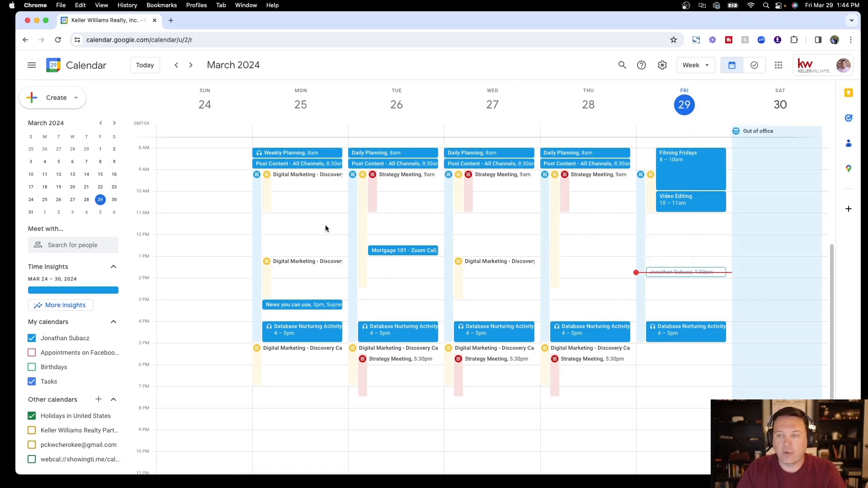
click(256, 197)
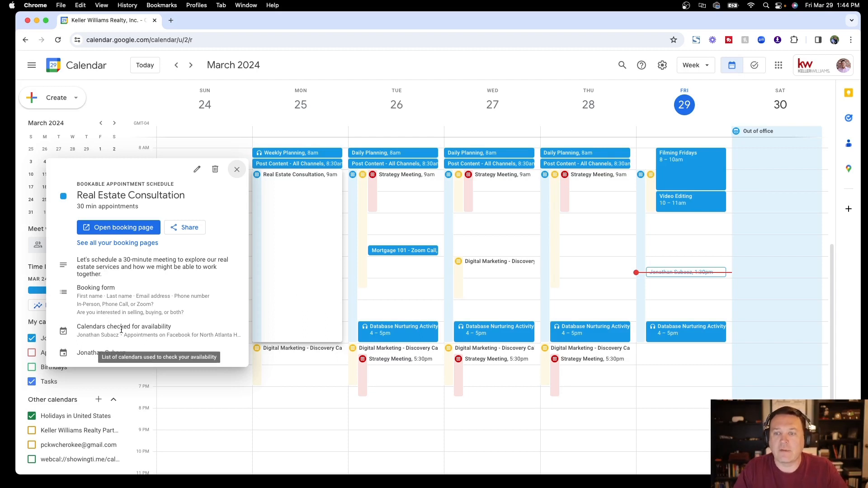
click(134, 227)
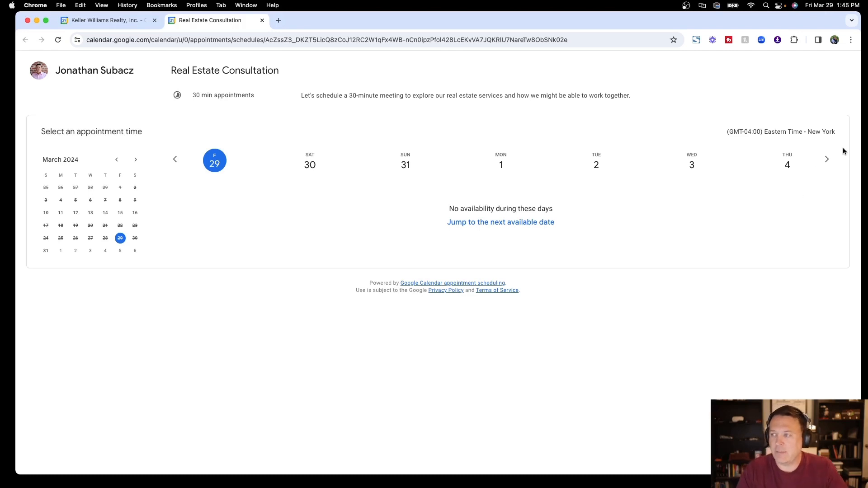
click(827, 162)
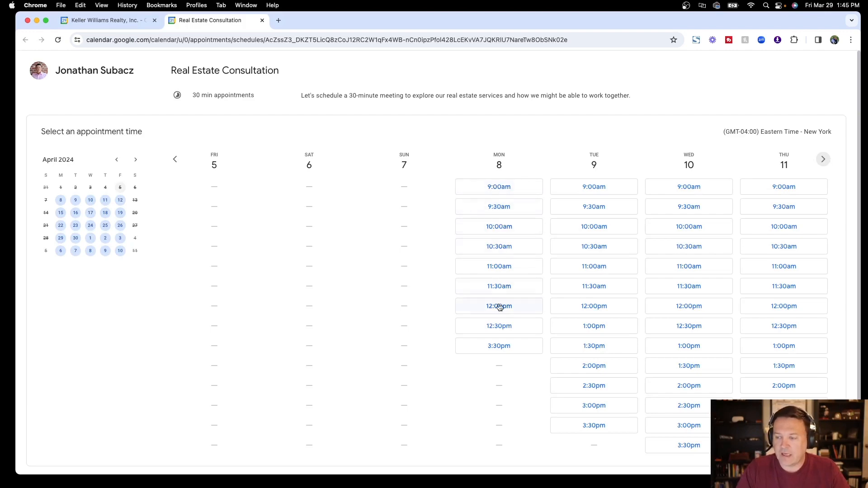
click(499, 187)
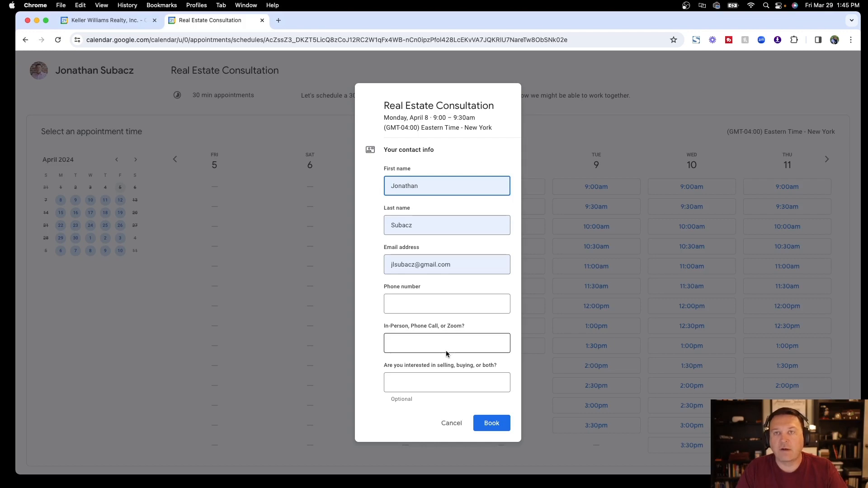
click(457, 425)
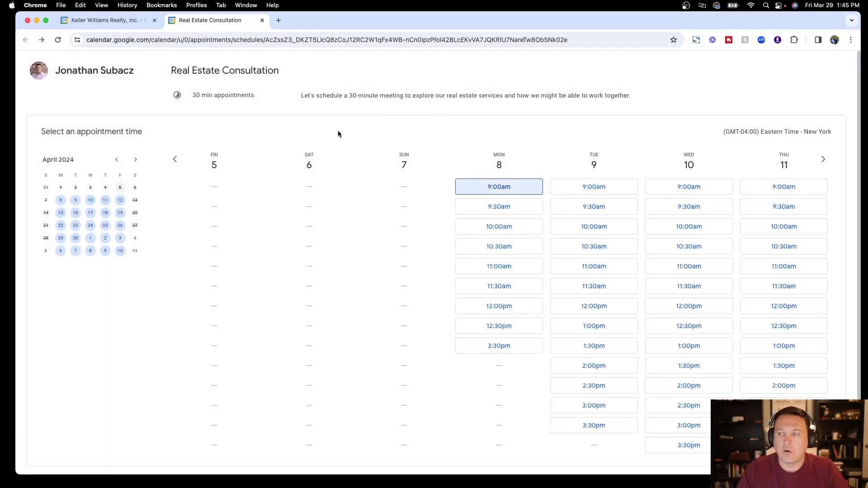
- Return to the calendar and review the details of Monday's existing Real Estate Consultation appointment schedule
click(109, 20)
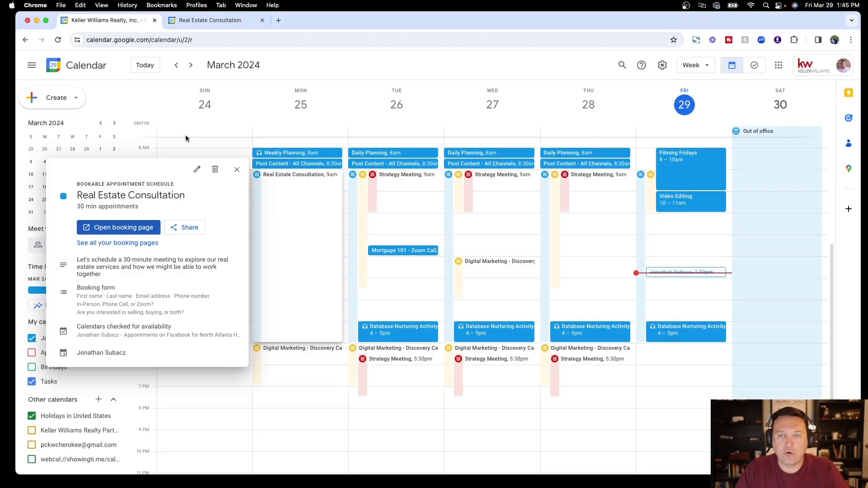
click(236, 170)
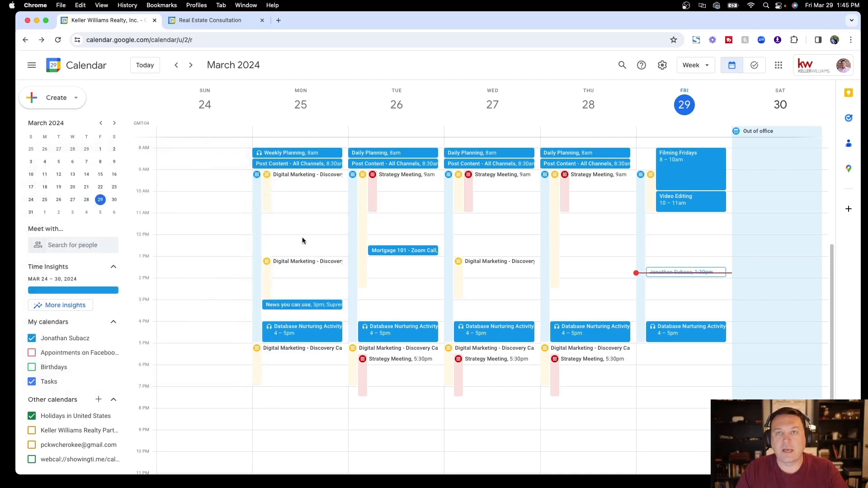
click(257, 189)
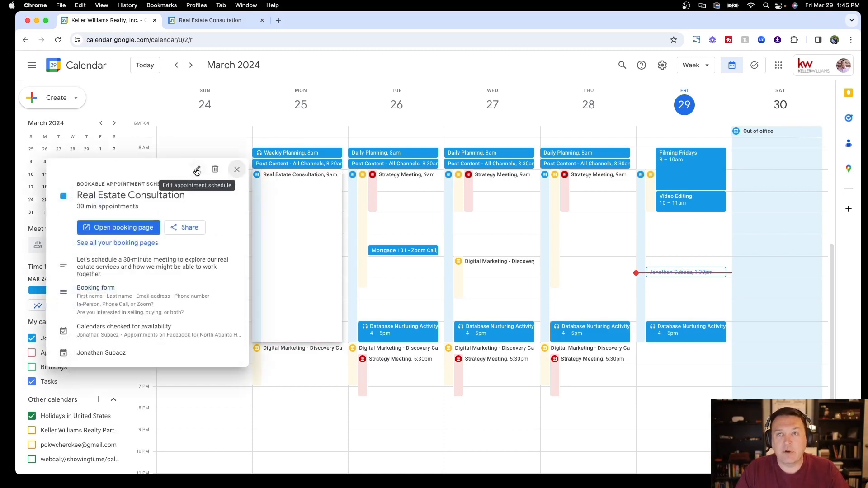
click(236, 169)
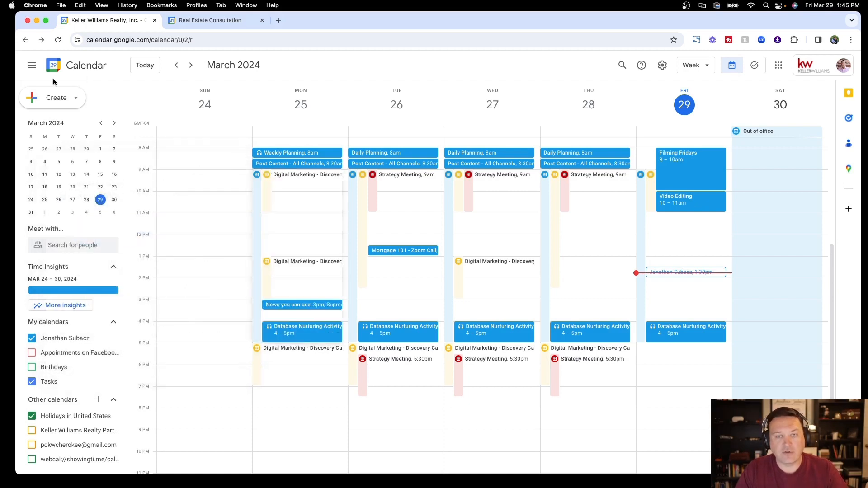
- Start a new appointment schedule titled "Real Estate Consultation" with an appointment duration of 30 minutes
click(75, 99)
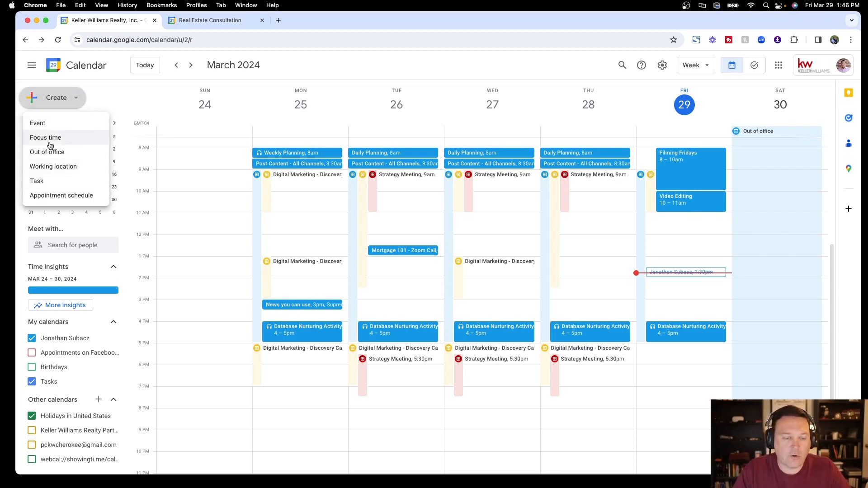
click(60, 196)
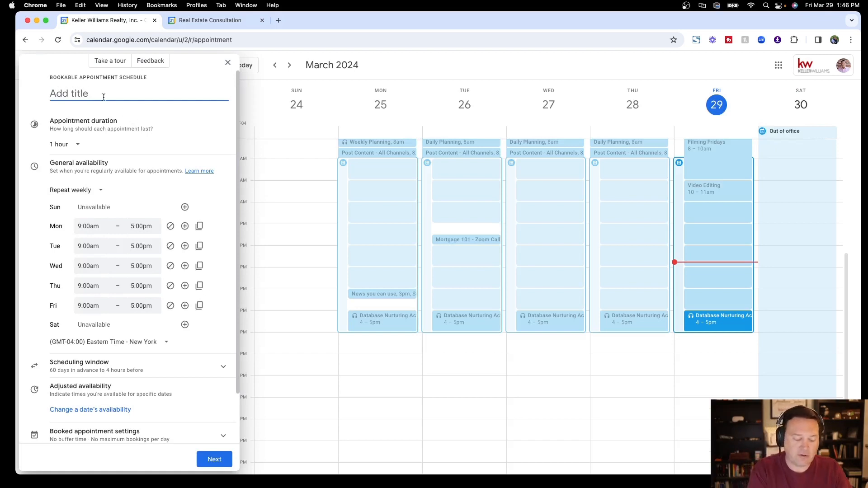
text(REa)
key(BackSpace)
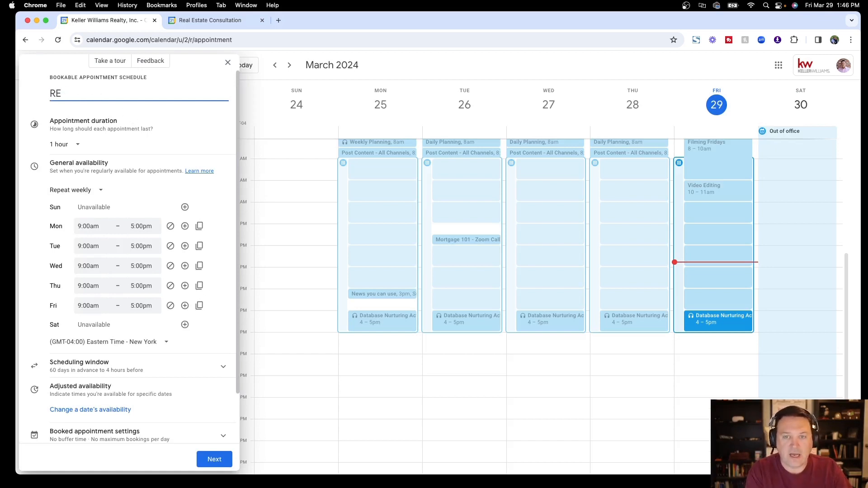
key(BackSpace)
text(eal Estt)
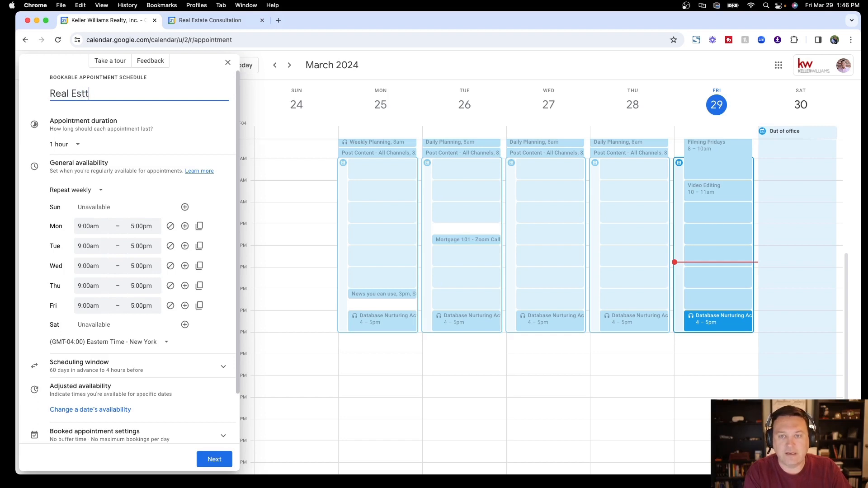
key(BackSpace)
text(ate Consultatio)
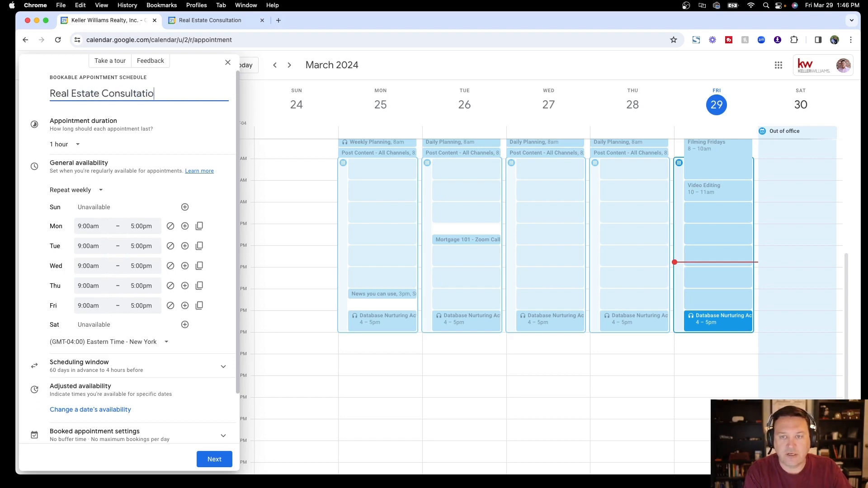
text(n)
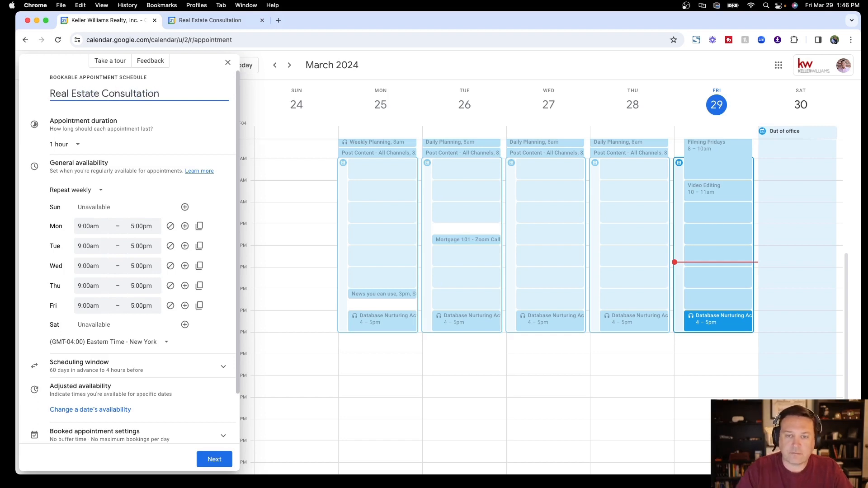
click(79, 144)
click(63, 179)
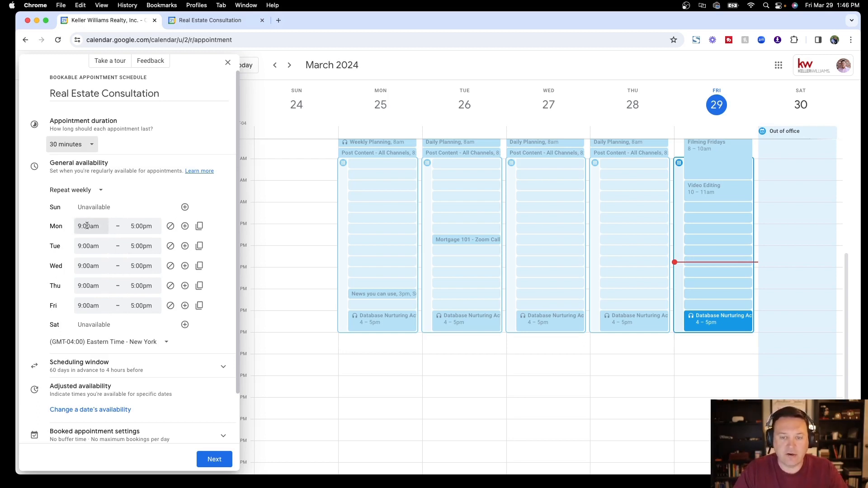
- Set the end of Monday's first availability period to 11:00am
click(138, 226)
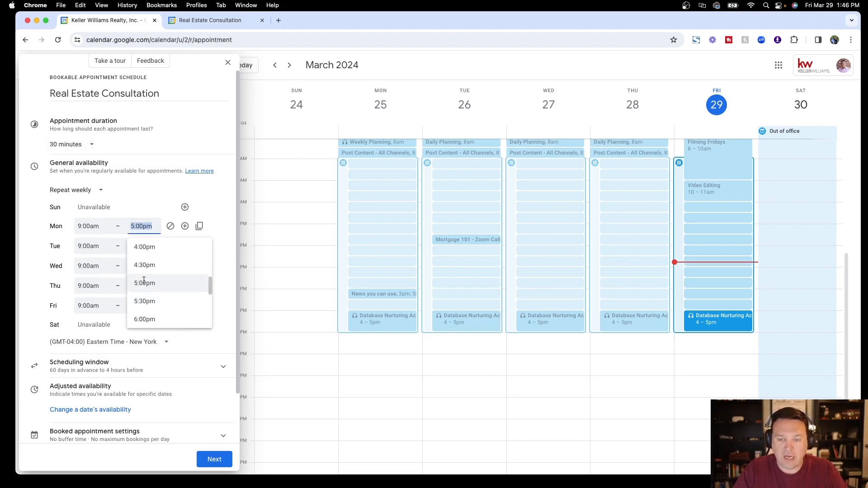
scroll(144, 280, up, 5)
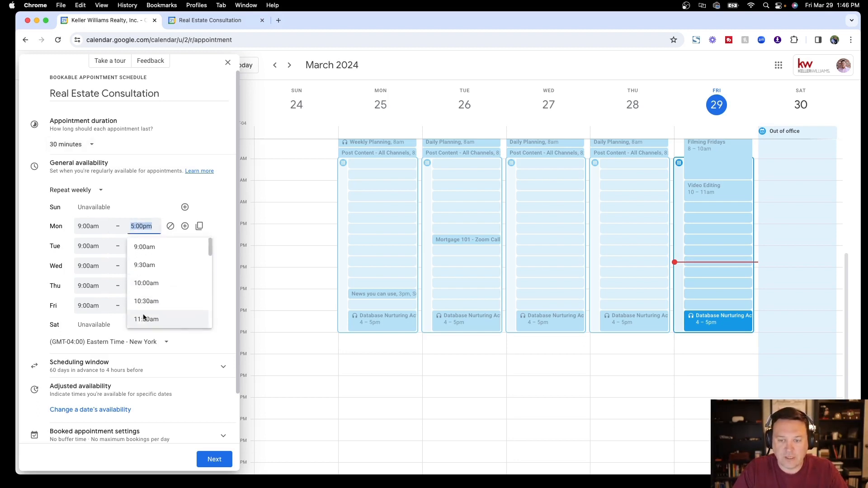
click(144, 319)
- Add a second Monday availability period from 1:00pm to 4:00pm
click(184, 226)
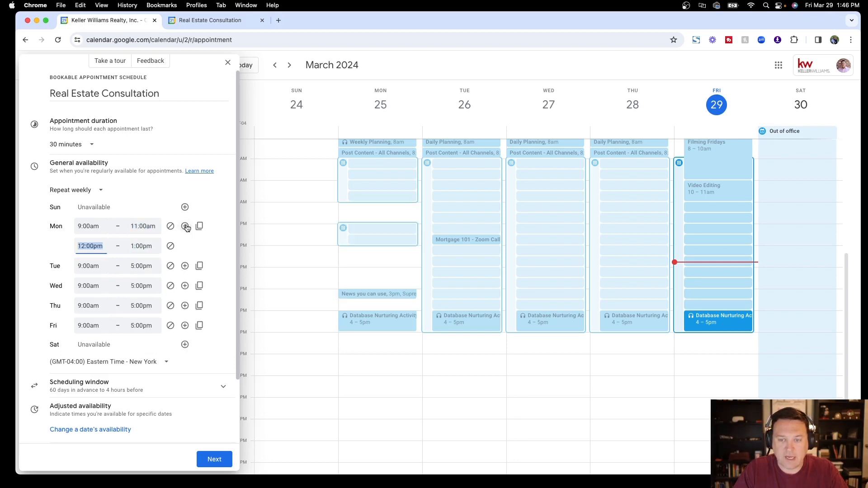
click(92, 248)
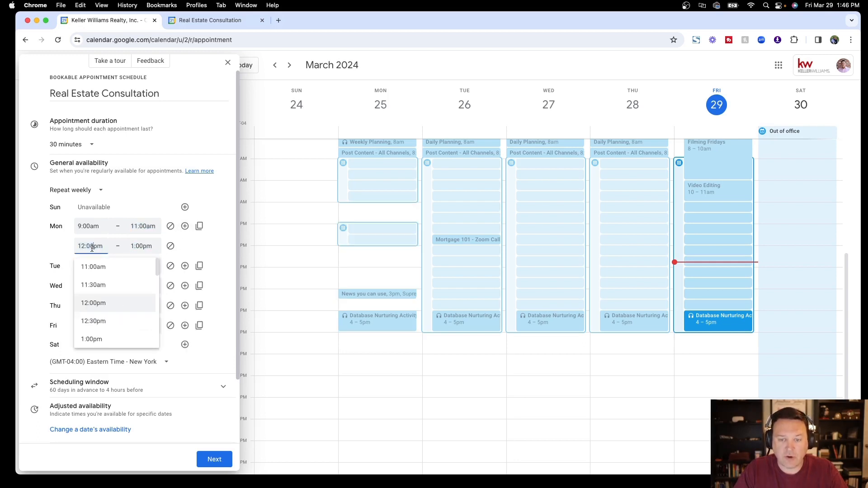
scroll(99, 295, down, 2)
click(96, 279)
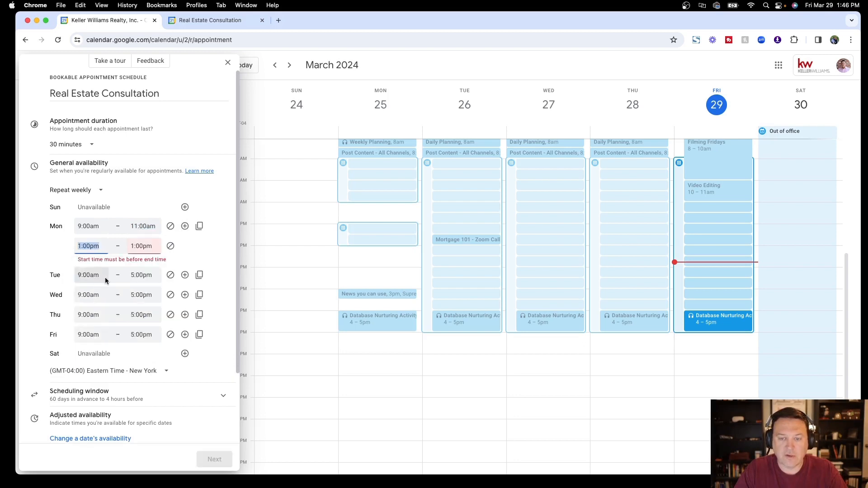
click(141, 246)
scroll(142, 314, down, 2)
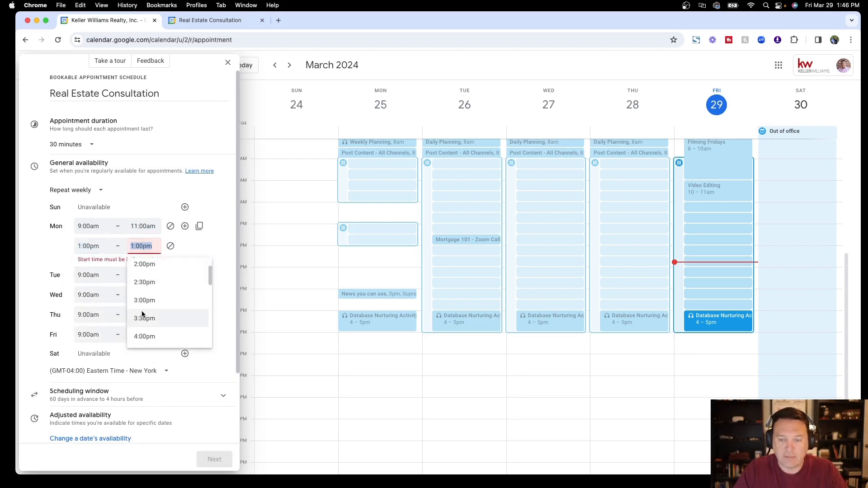
click(142, 337)
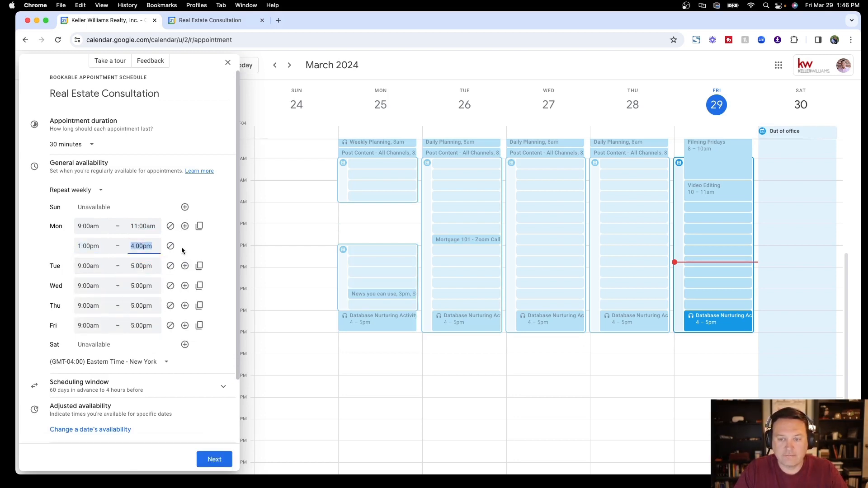
- Add a third Monday availability period from 6:00pm to 7:00pm
click(185, 226)
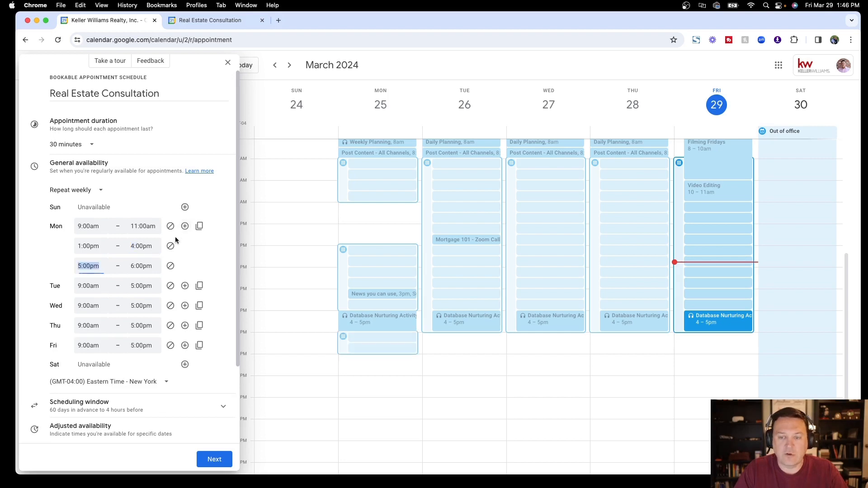
click(93, 266)
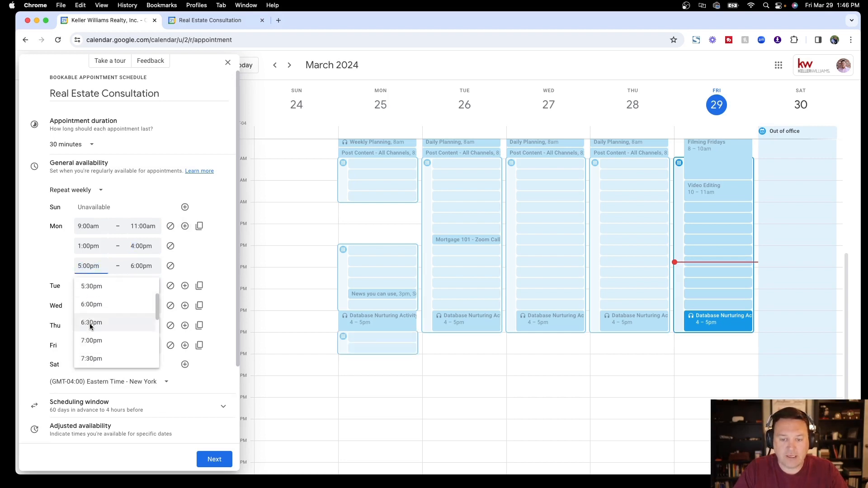
scroll(92, 308, down, 3)
click(91, 302)
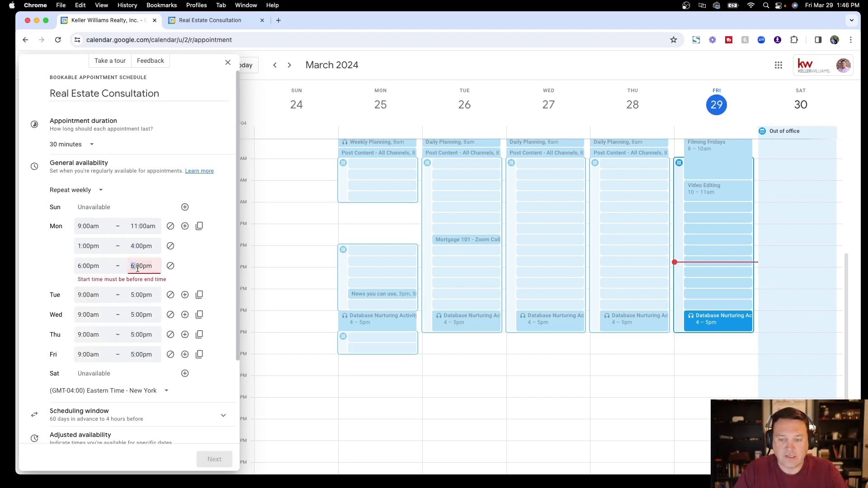
click(141, 266)
click(149, 322)
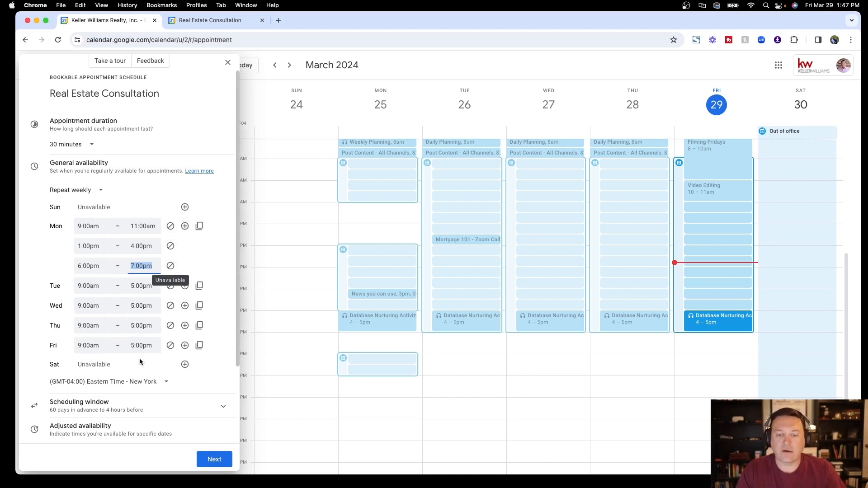
- Limit the scheduling window so appointments can be booked at most 14 days in advance
click(220, 407)
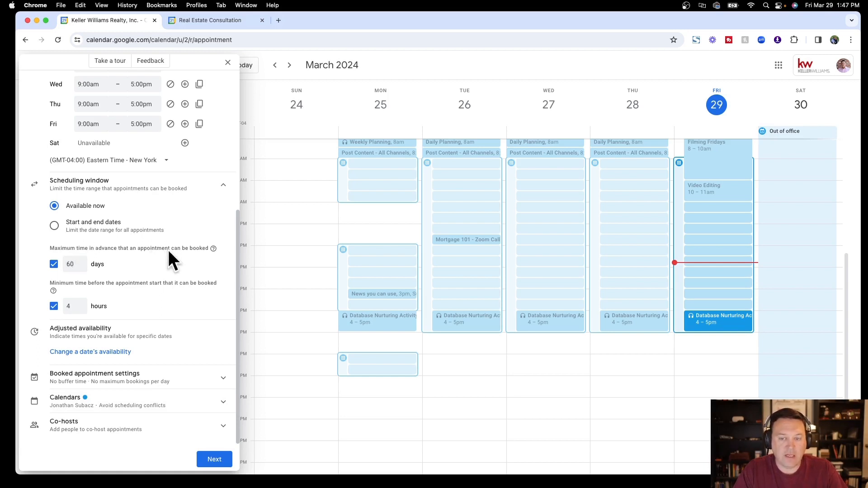
click(71, 269)
drag(74, 268, 64, 267)
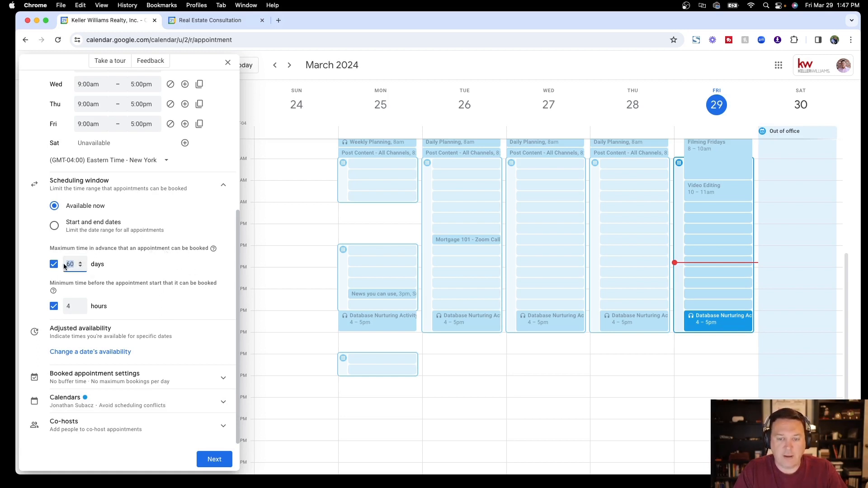
text(14)
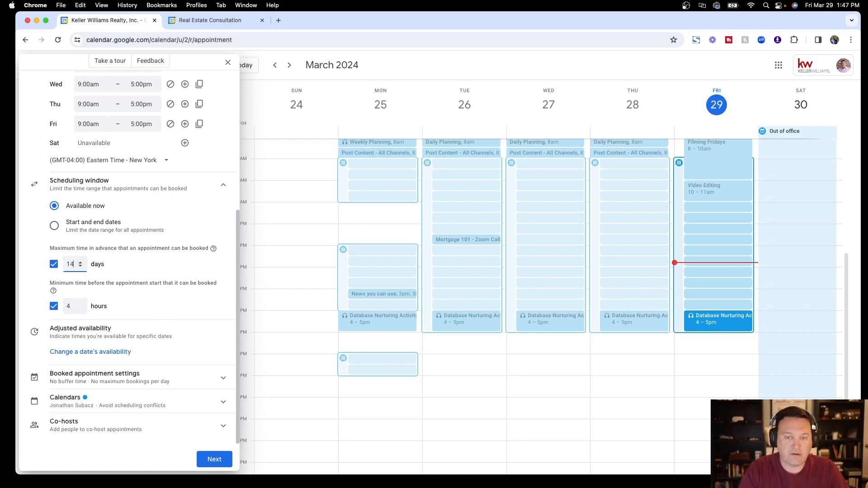
click(115, 267)
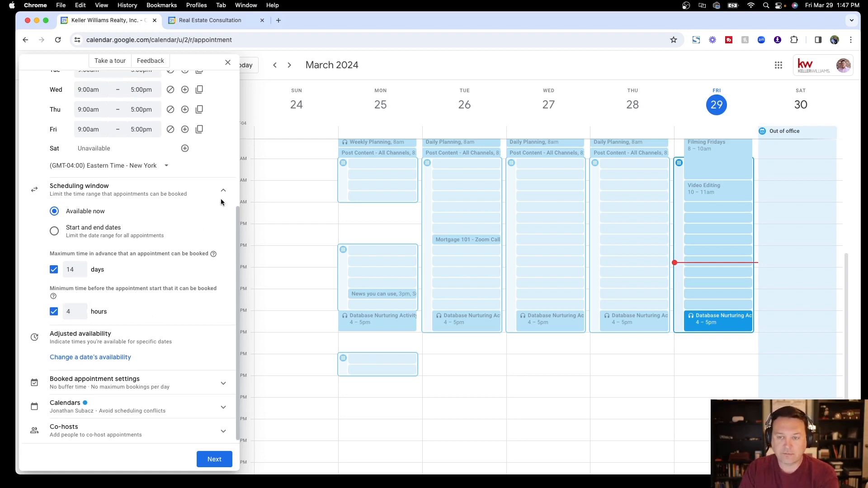
click(170, 189)
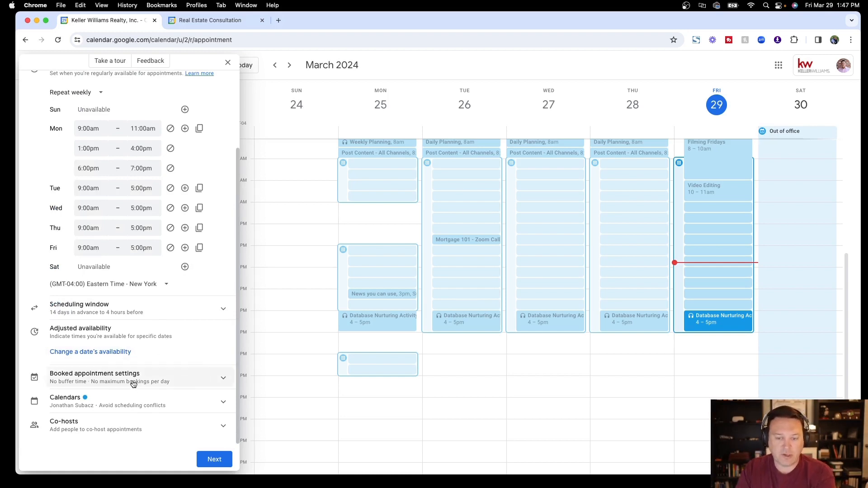
- Review the buffer time and maximum bookings settings, and show the calendars that can be checked for availability
click(222, 379)
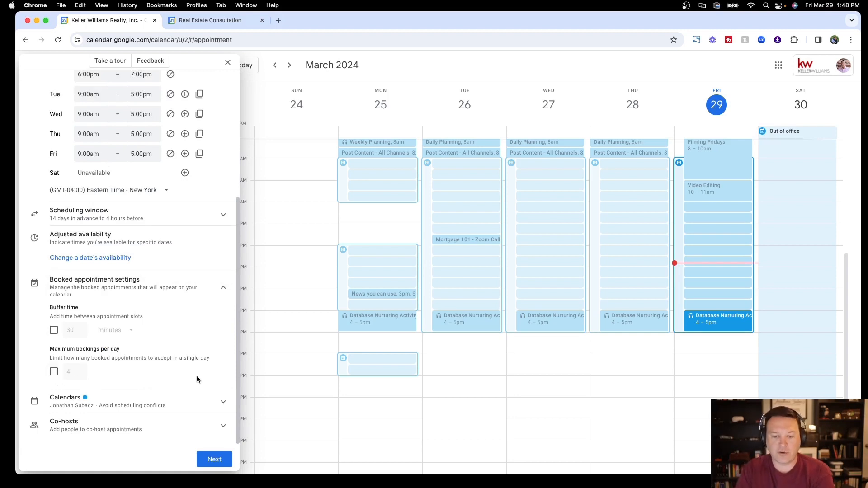
click(218, 285)
click(213, 402)
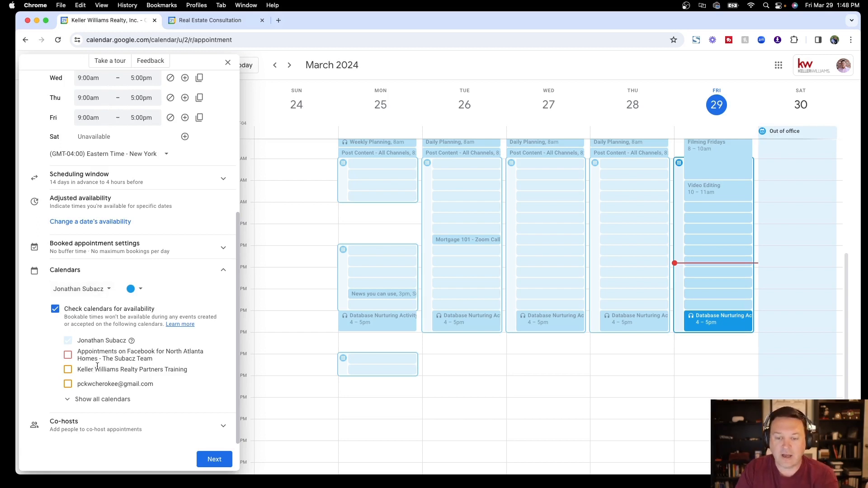
- Review which calendars can hold the booked appointments and the option to add co-hosts, leaving both settings as they are
click(108, 291)
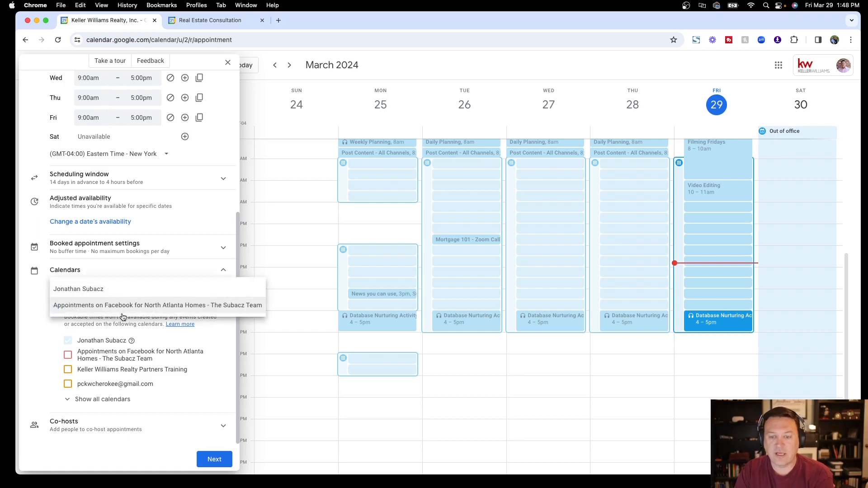
click(111, 266)
click(110, 267)
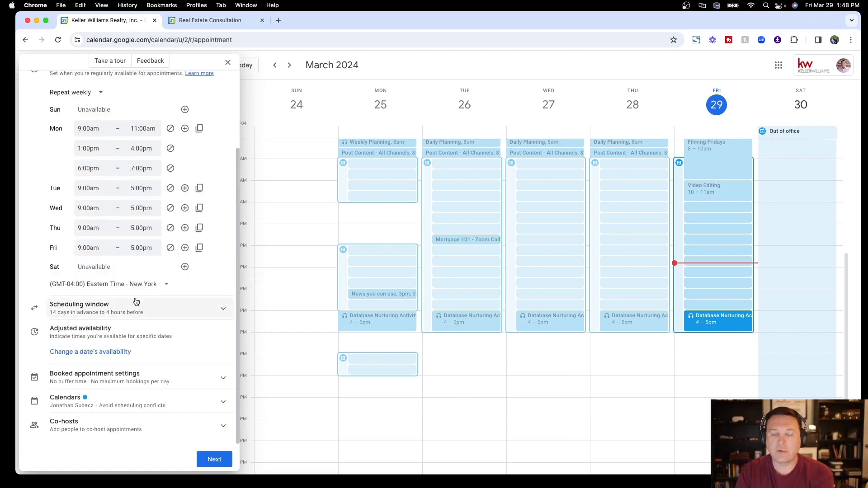
click(224, 426)
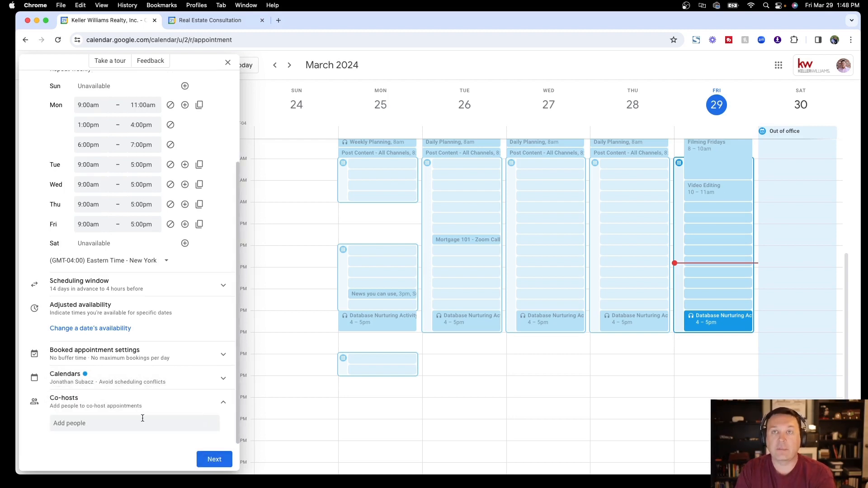
click(222, 403)
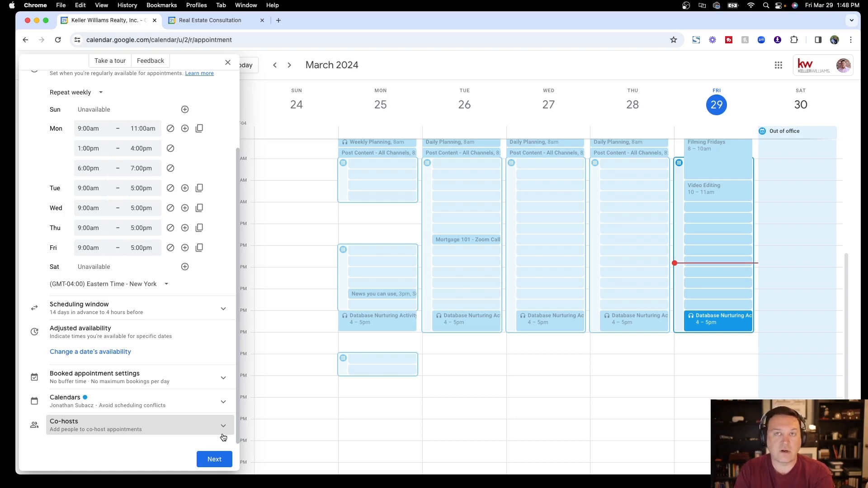
- Continue to the booking page details and review how the photo and name are displayed to people booking
click(216, 459)
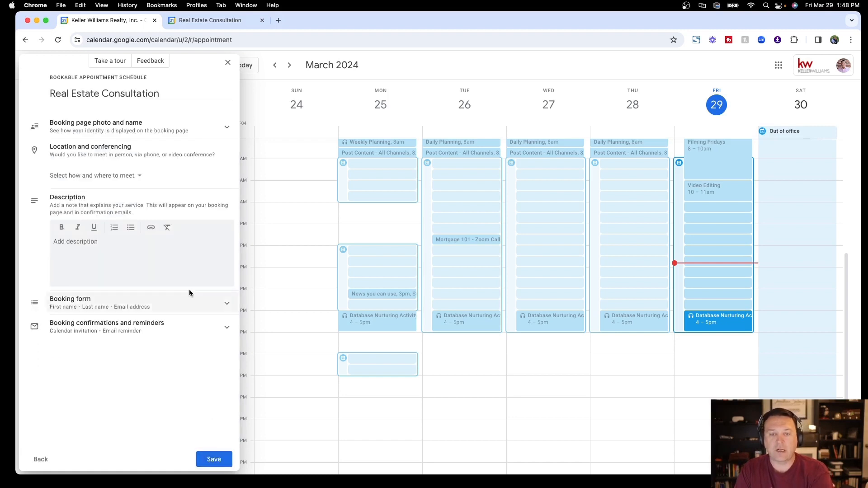
click(226, 127)
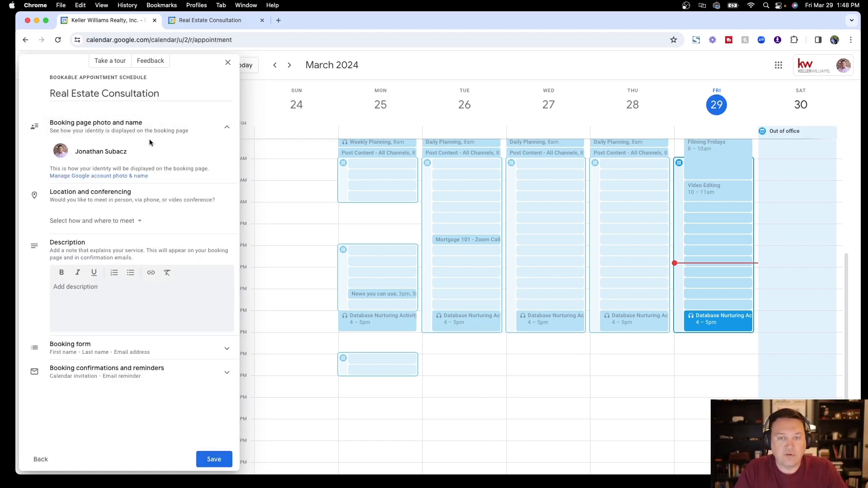
click(226, 128)
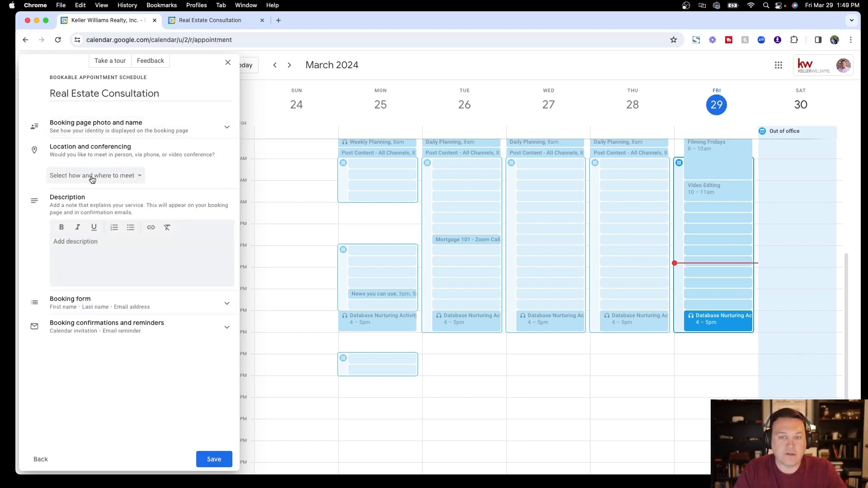
- Set how and where to meet to None / to be specified later
click(143, 176)
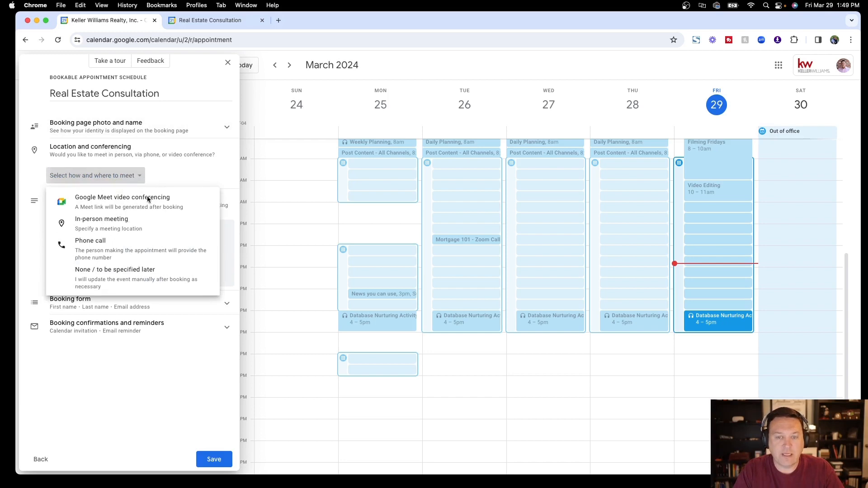
click(112, 278)
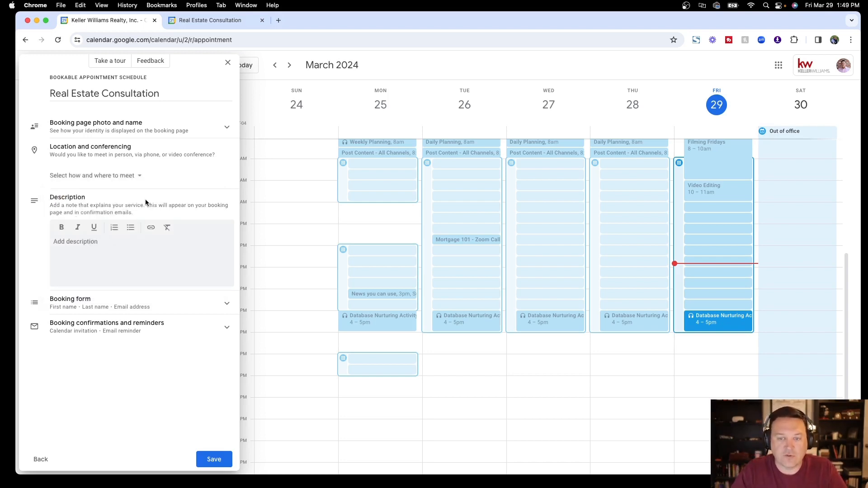
- Switch to the existing Real Estate Consultation booking page and examine the booking form for the Monday, April 8, 9:00am slot
click(97, 245)
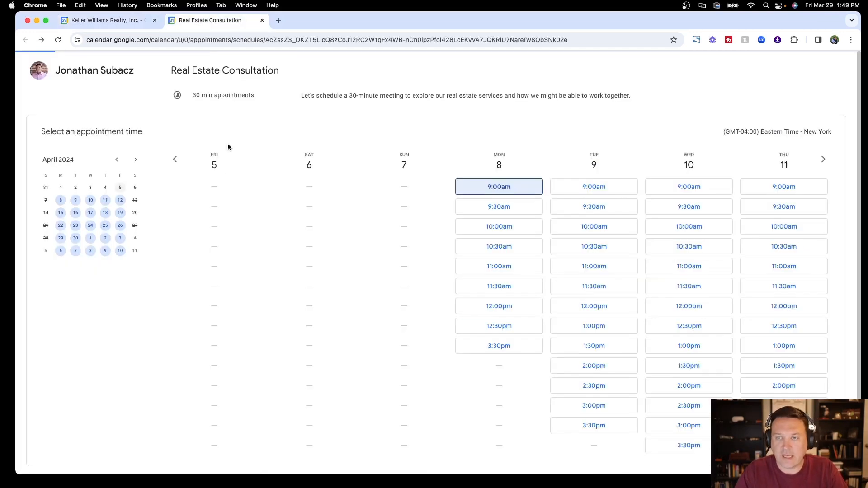
click(224, 20)
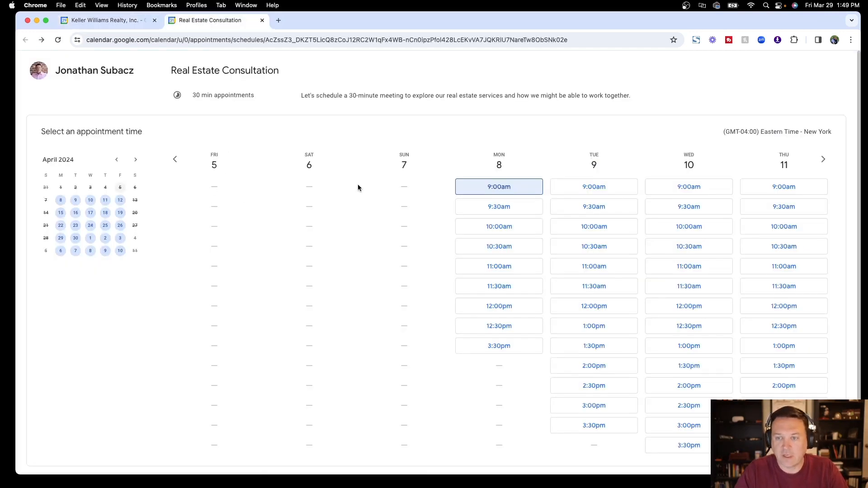
click(499, 187)
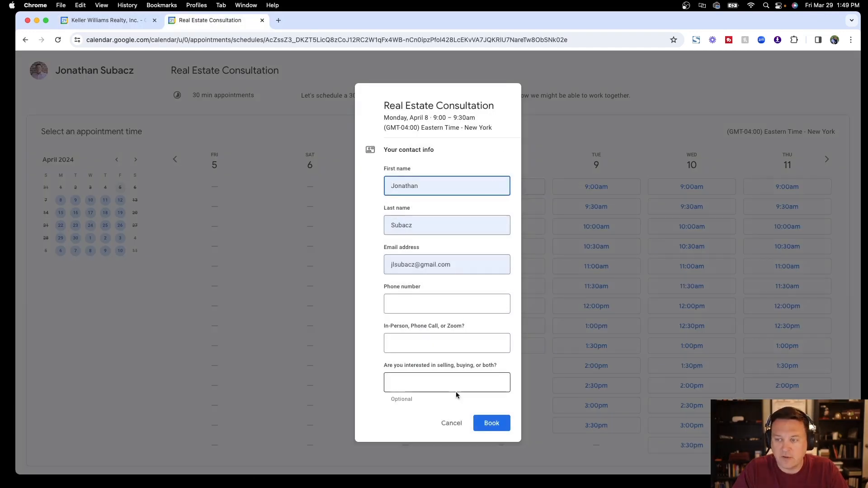
click(451, 422)
- Copy the existing booking page's text "Let's schedule a 30-minute meeting to explore our real estate services and how we might be able to work together." into the new description
drag(301, 94, 637, 97)
key(super+c)
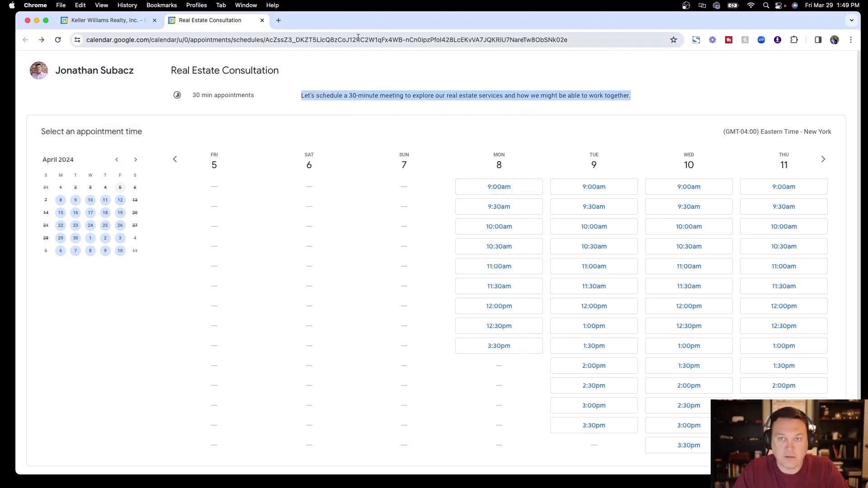
click(134, 24)
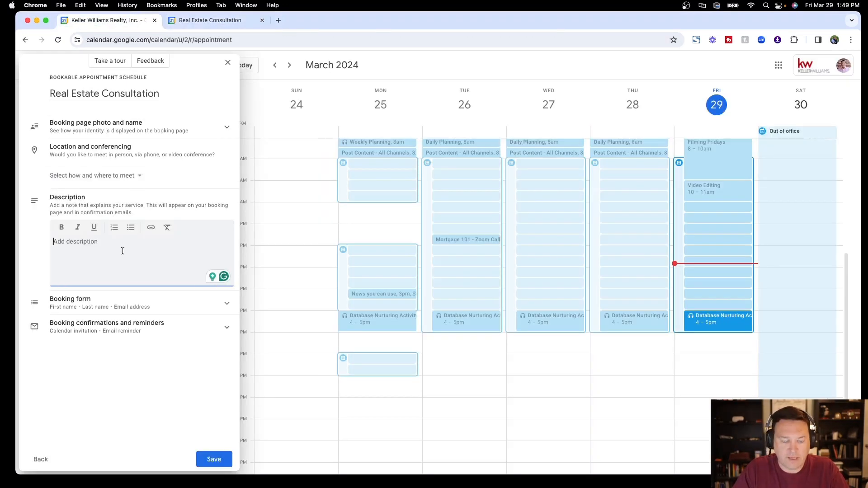
key(super+v)
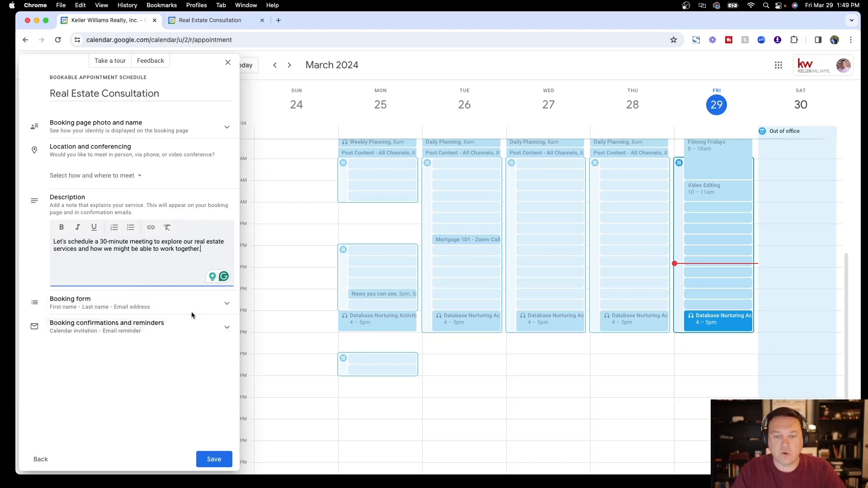
- Add Phone number as a required item on the booking form
click(198, 296)
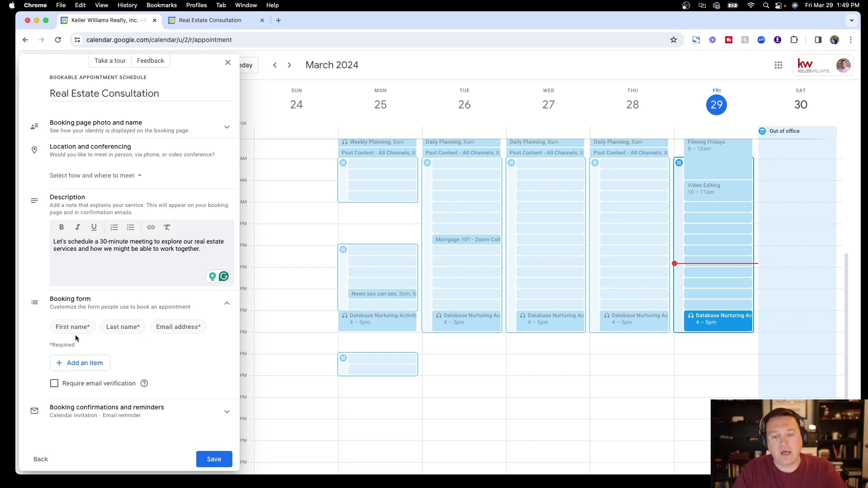
click(76, 364)
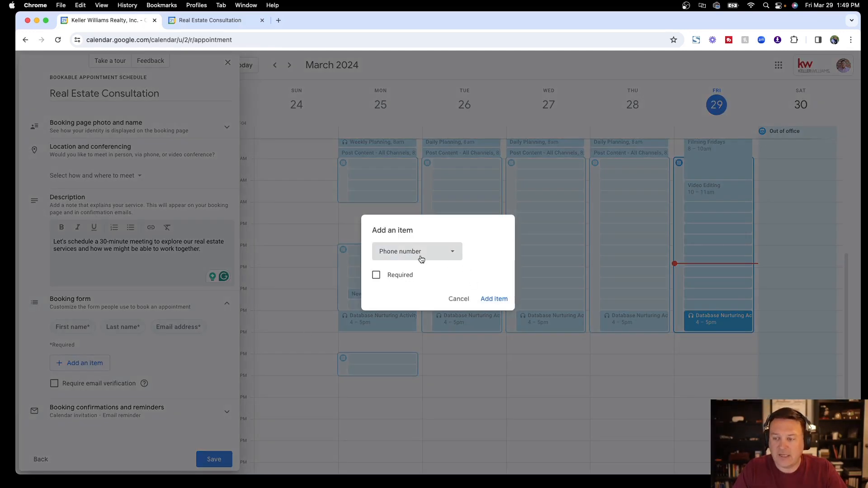
click(376, 276)
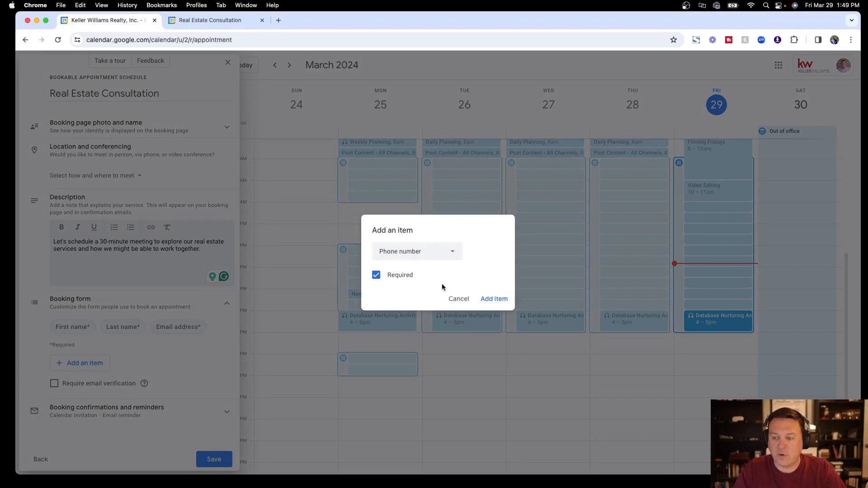
click(493, 299)
- Add a required custom item to the booking form asking "How would you like to meet (in-person, phone call, or Zoom)?"
click(82, 385)
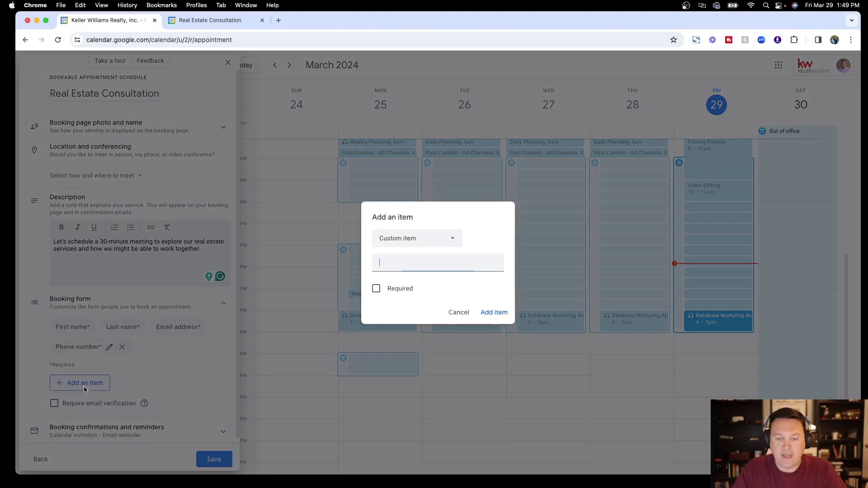
click(426, 243)
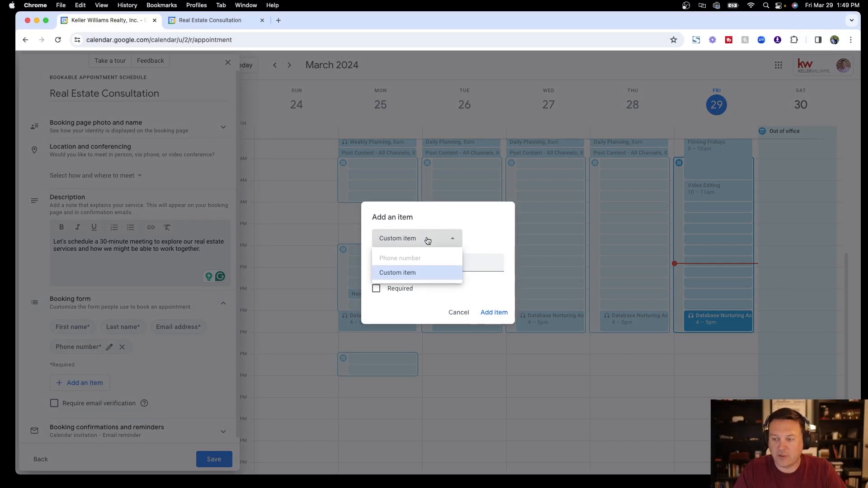
click(398, 273)
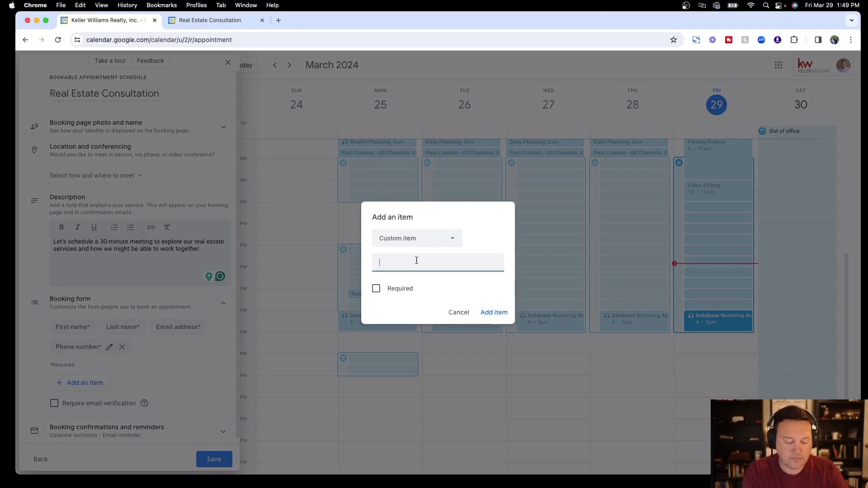
text(How would y)
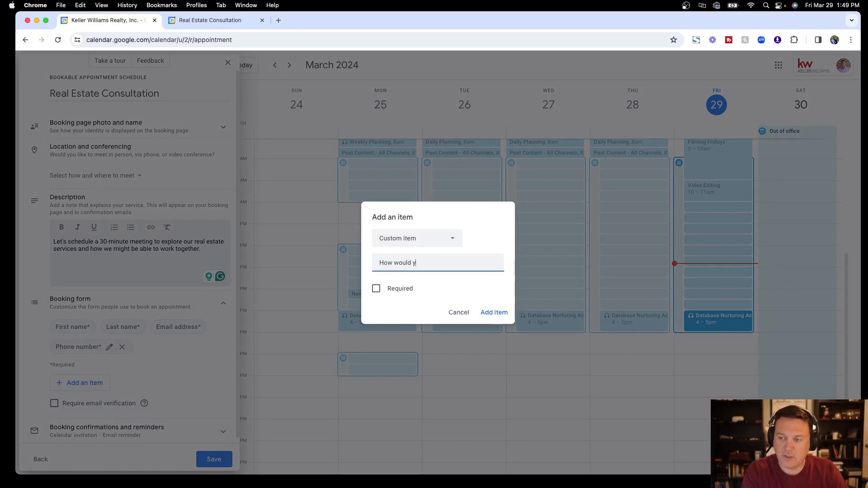
text(ou like to meet )
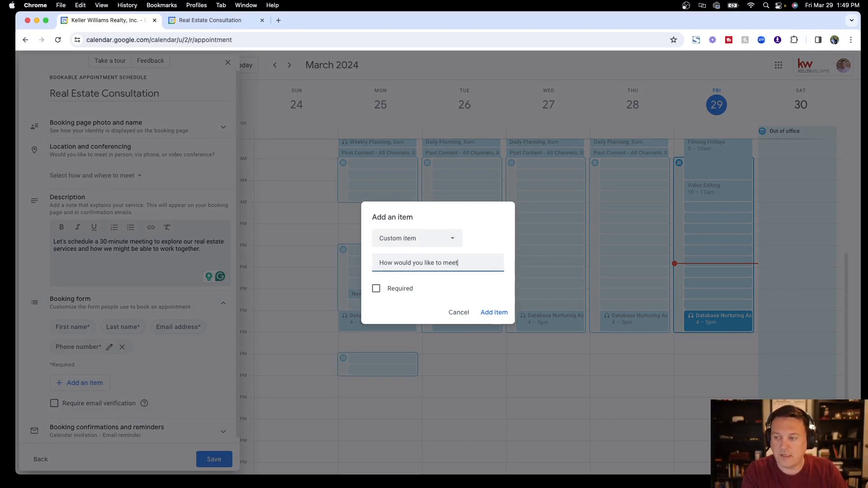
text((in-person, )
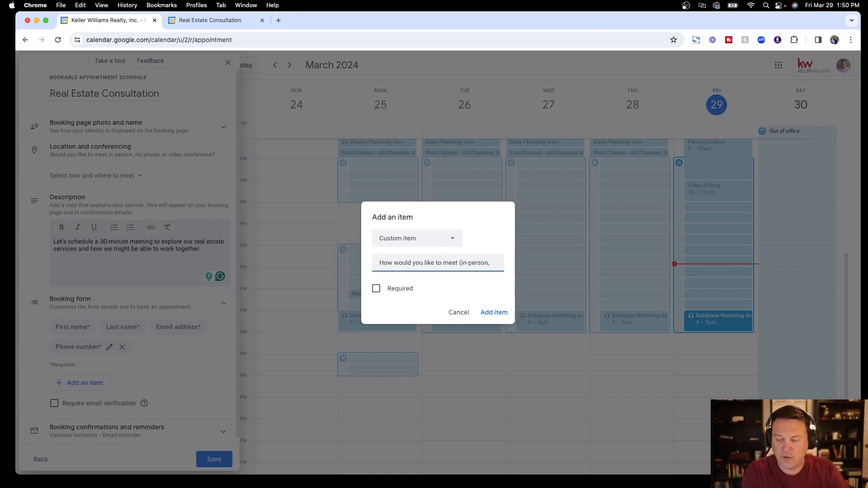
text(phone call)
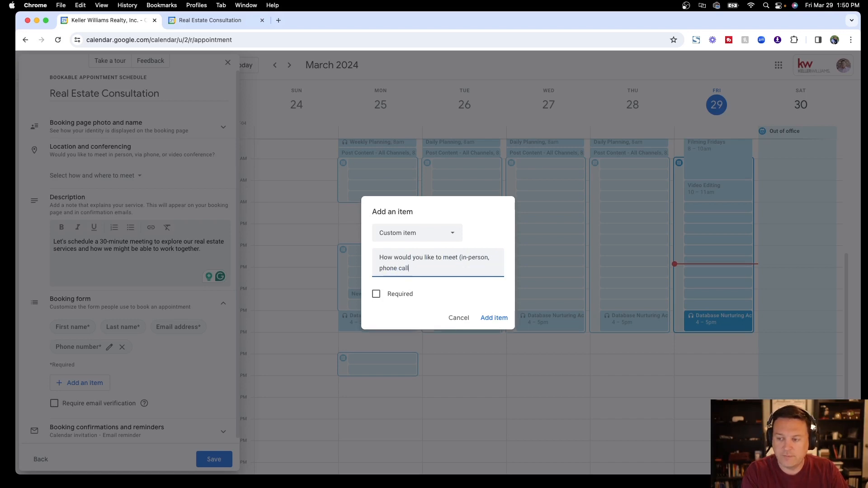
text(, or Zoom)?)
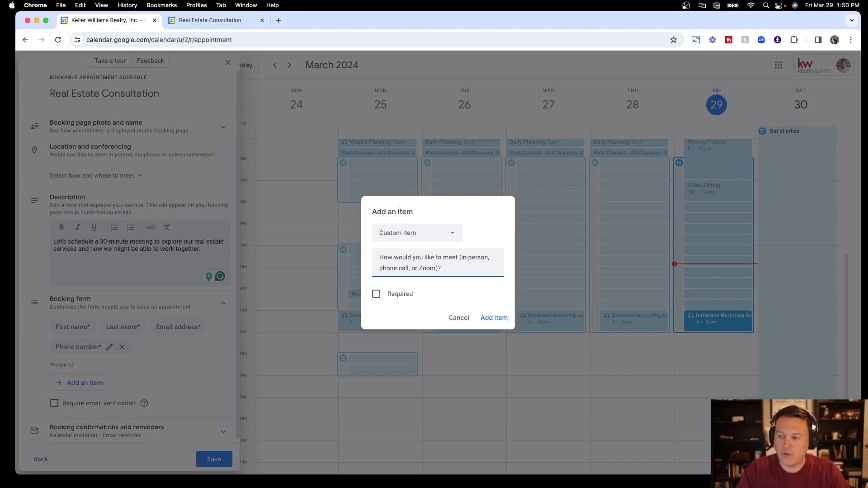
click(376, 294)
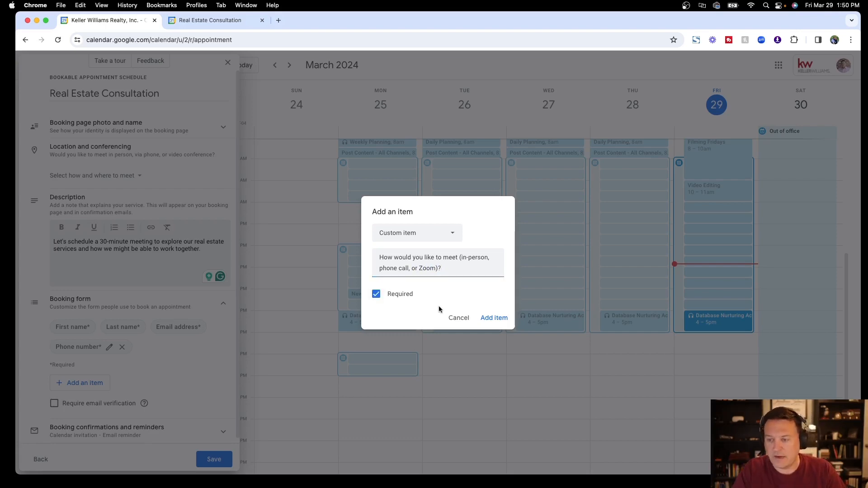
click(496, 318)
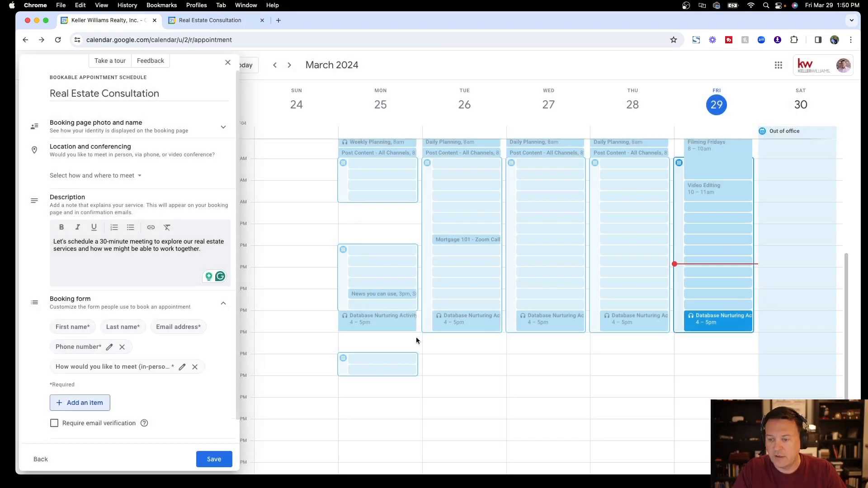
- Add another required custom item to the booking form asking "Are you interested in Buying, Selling, or Both?"
click(84, 403)
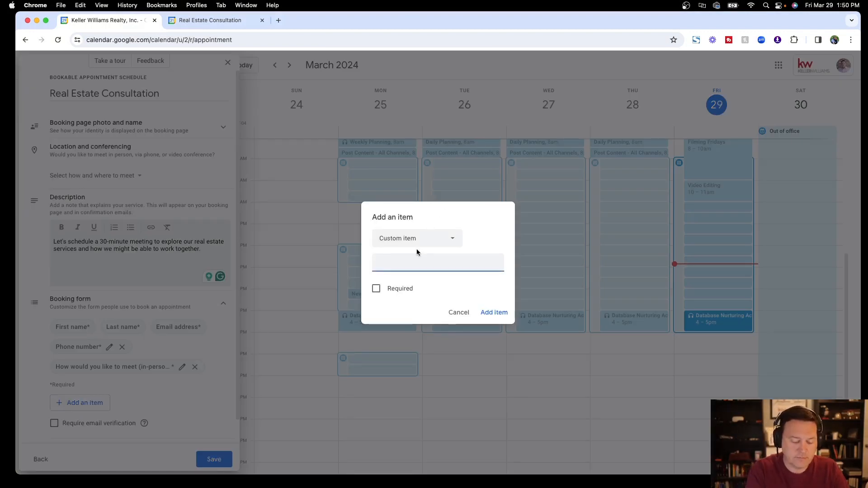
text(A)
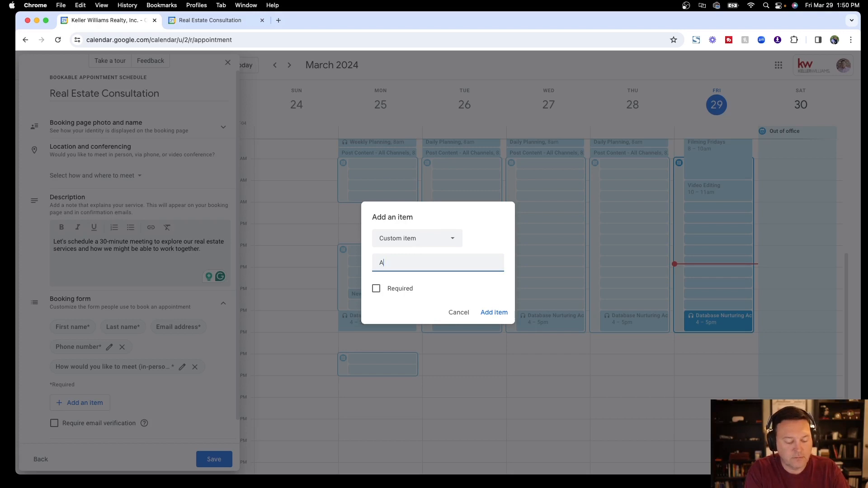
text(re you intere)
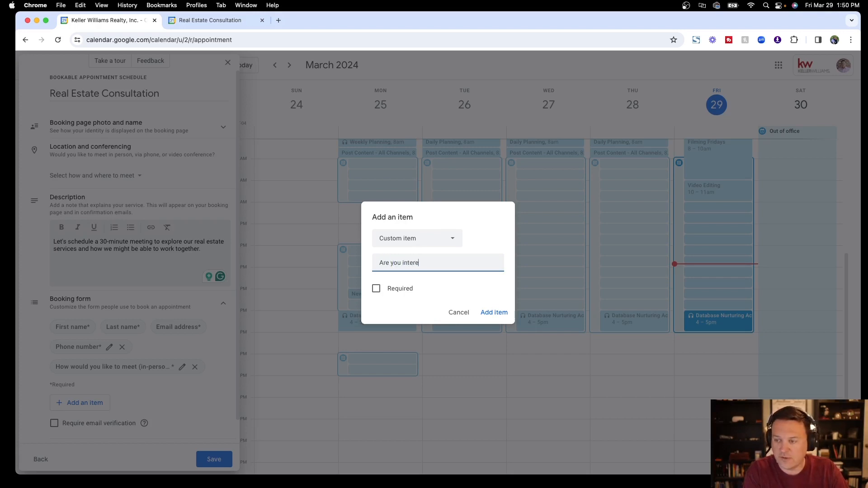
text(sted in Buying)
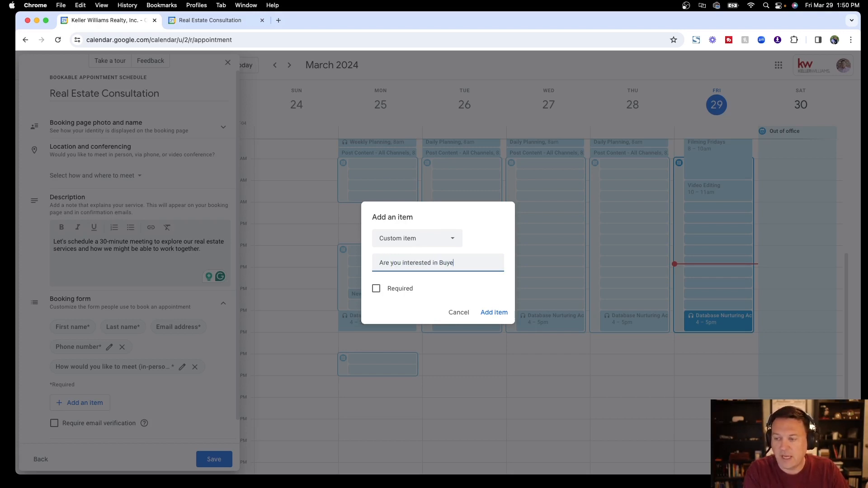
text(, Selling, or Both?)
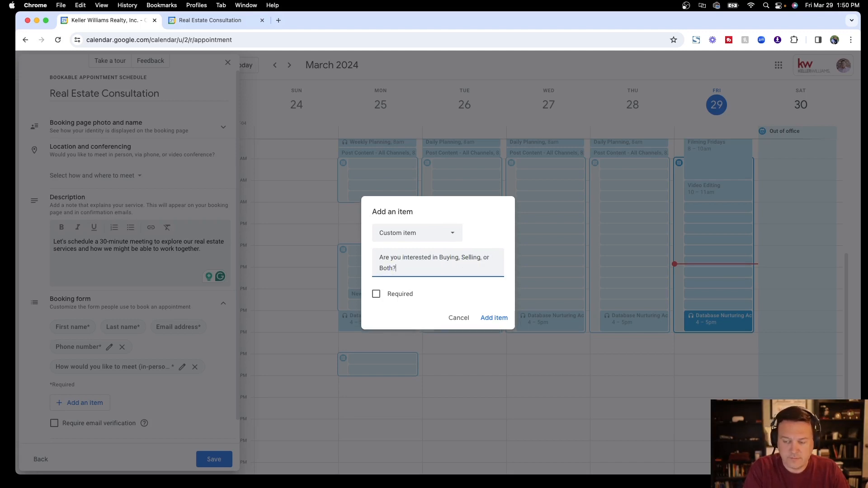
click(375, 295)
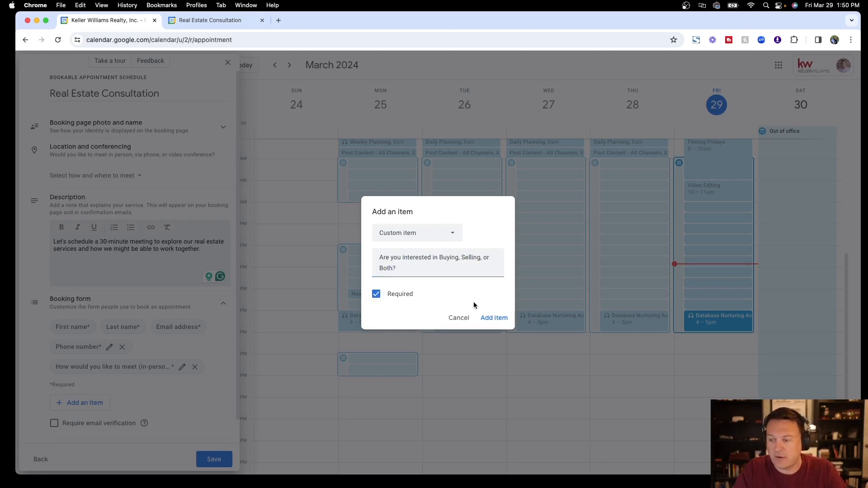
click(494, 318)
scroll(125, 336, down, 2)
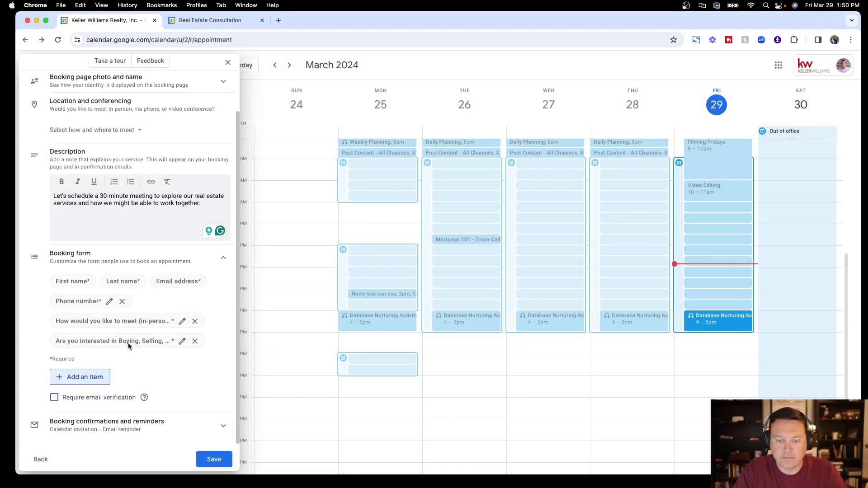
- Add two more email reminders to the booking confirmations: one 1 hour before and one 10 minutes before the appointment
click(223, 427)
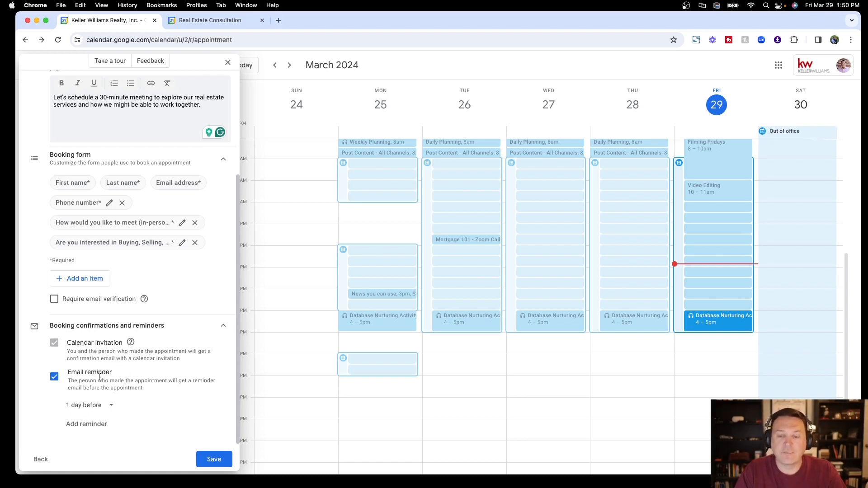
click(98, 425)
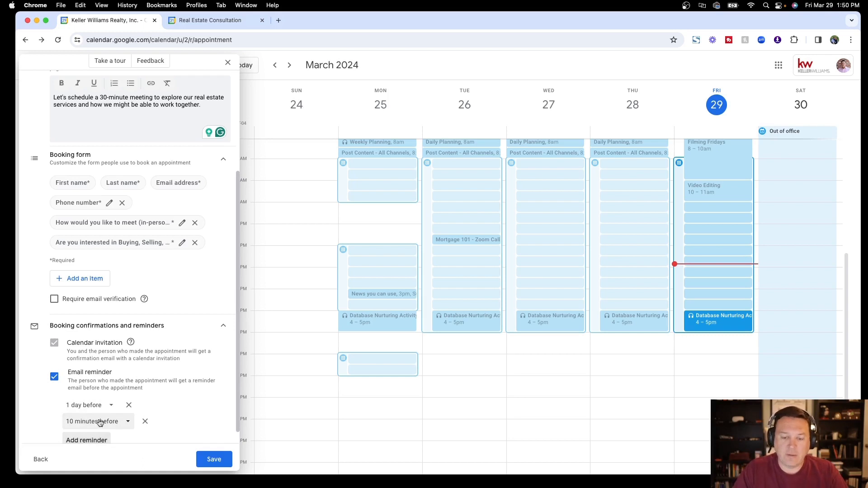
scroll(102, 411, down, 1)
click(128, 404)
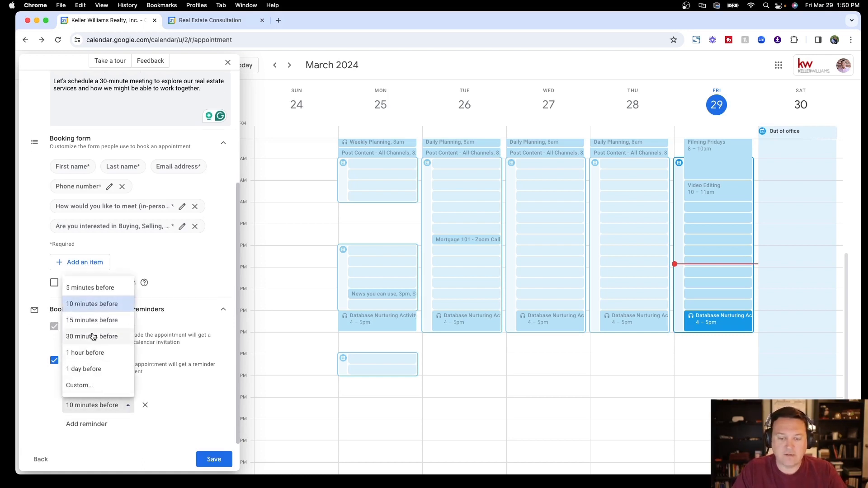
click(89, 353)
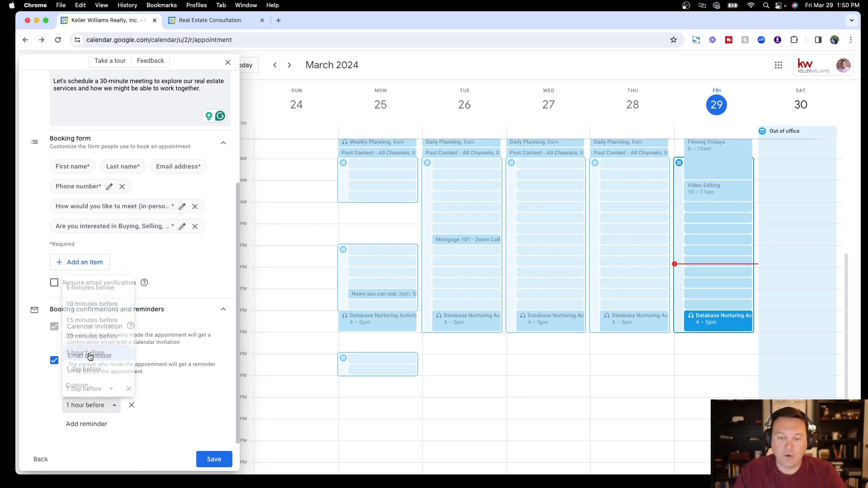
click(103, 425)
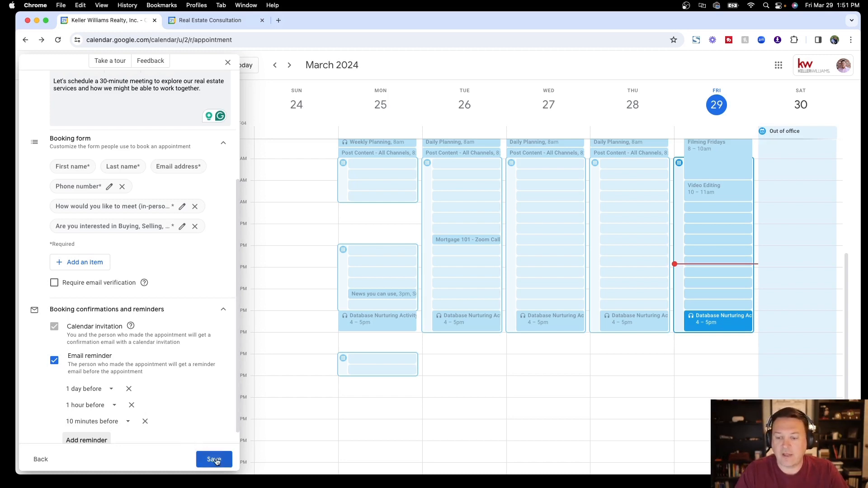
- Change the schedule's title to "Real Estate Consultation 2" and save the appointment schedule
scroll(216, 363, up, 4)
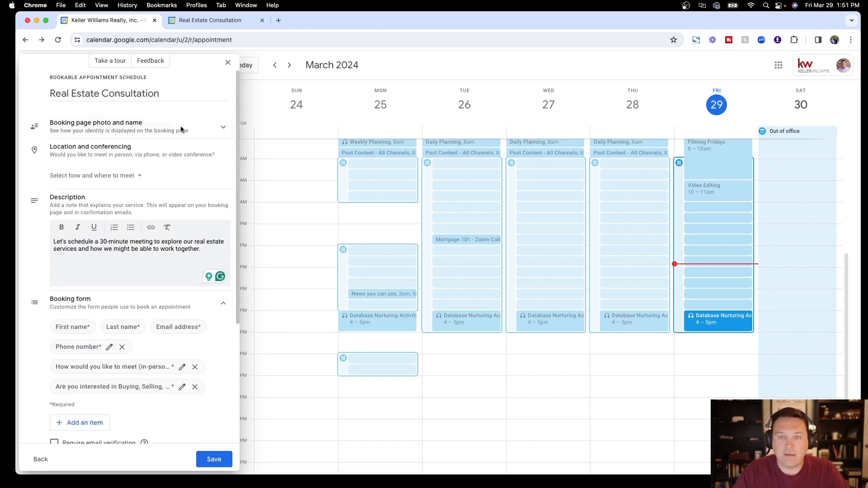
click(168, 93)
text(2)
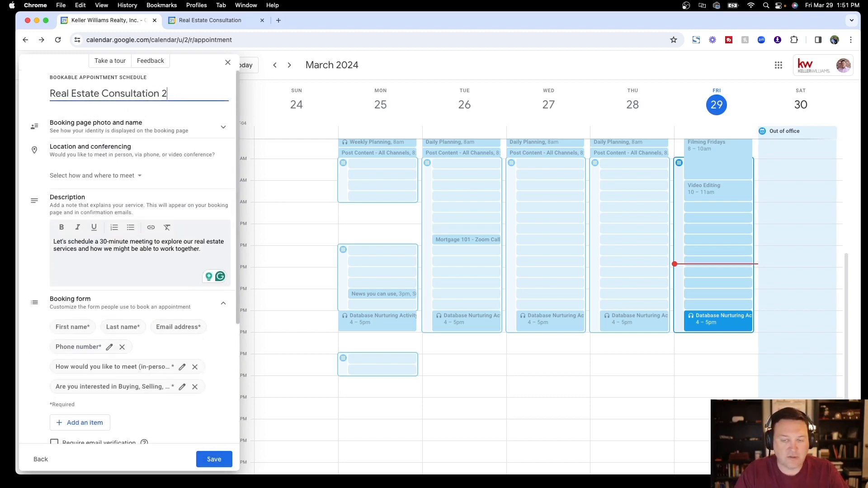
click(213, 459)
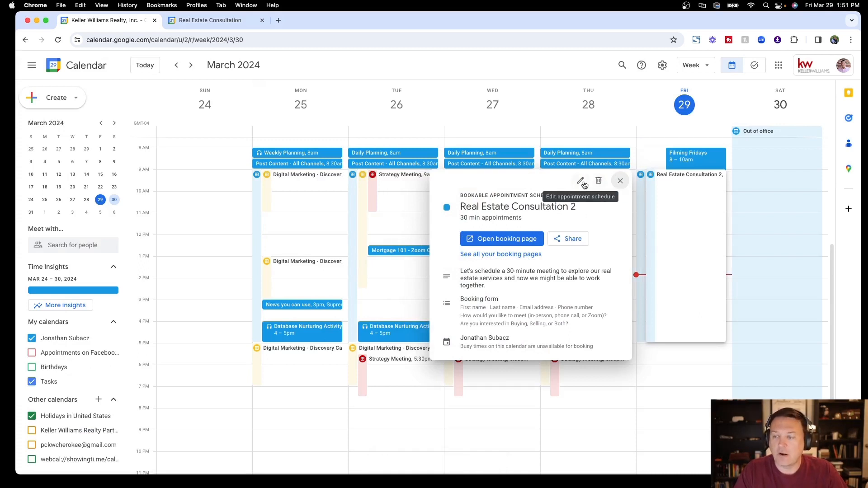
- Open the sharing options for Real Estate Consultation 2 and copy the link to its single booking page
click(573, 241)
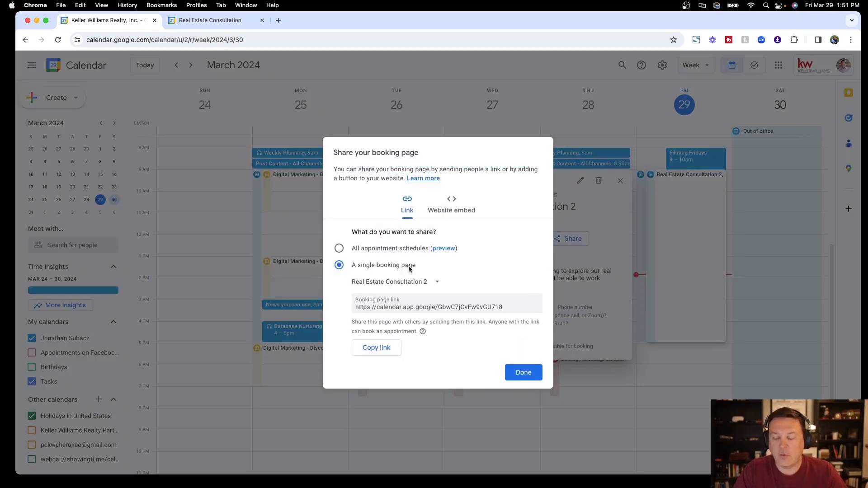
click(436, 283)
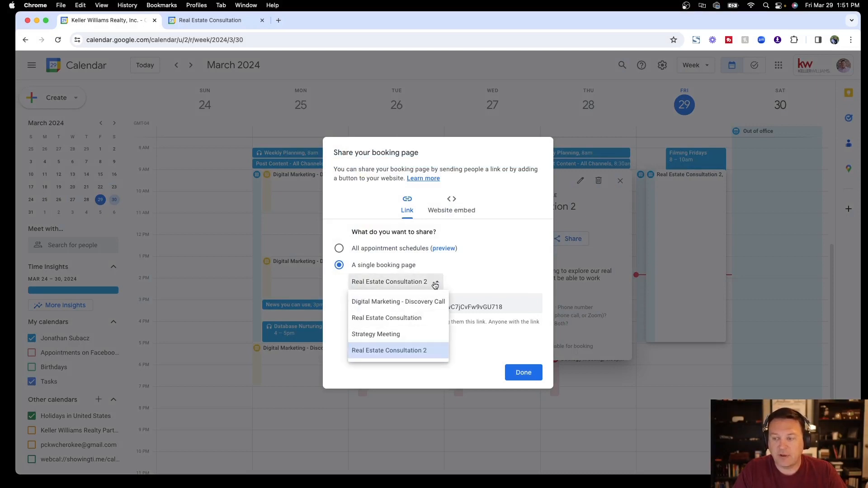
click(435, 284)
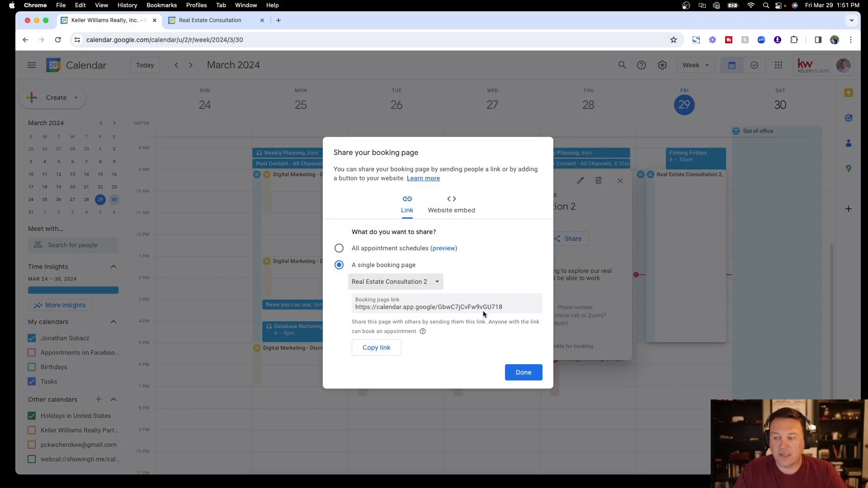
click(382, 349)
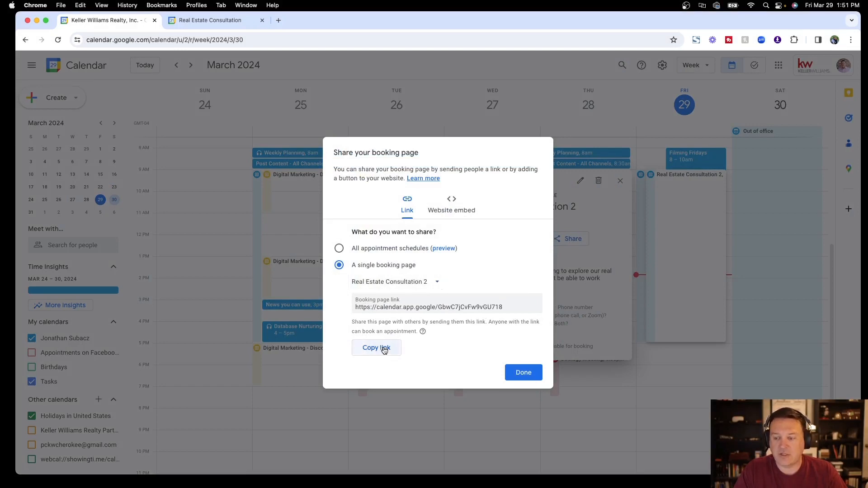
- Review the website embed code for the inline booking page, then close the sharing options
click(454, 209)
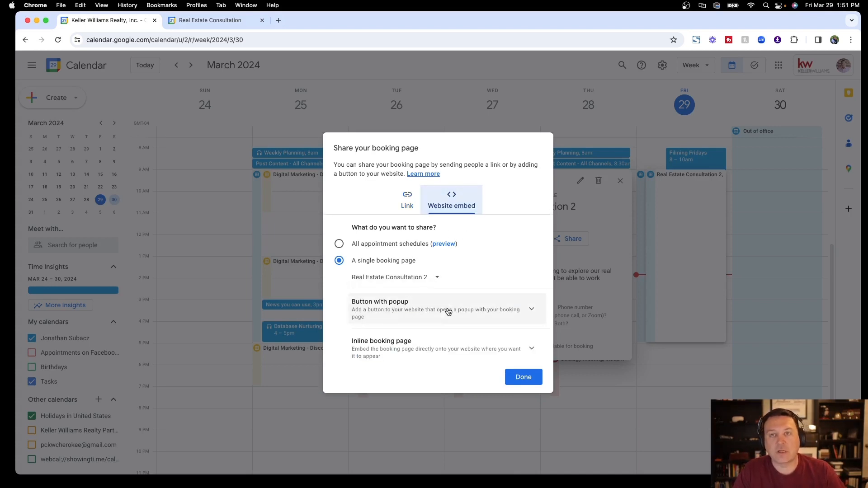
click(531, 348)
scroll(440, 343, down, 3)
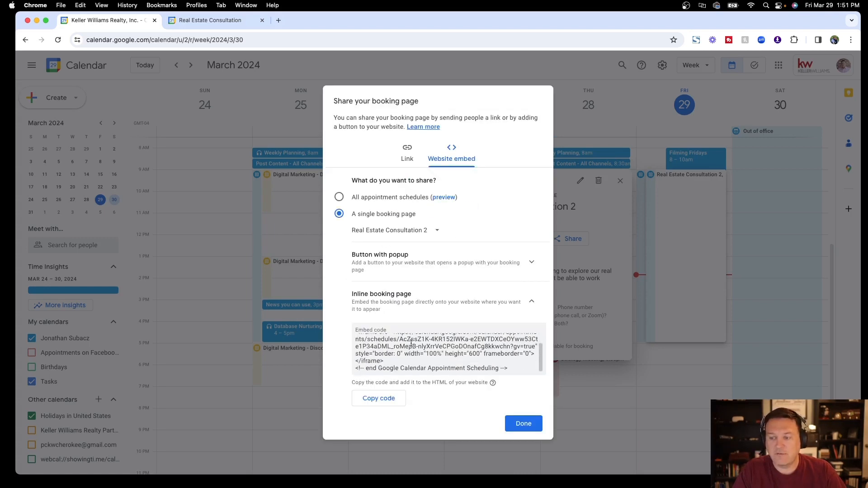
scroll(411, 347, up, 2)
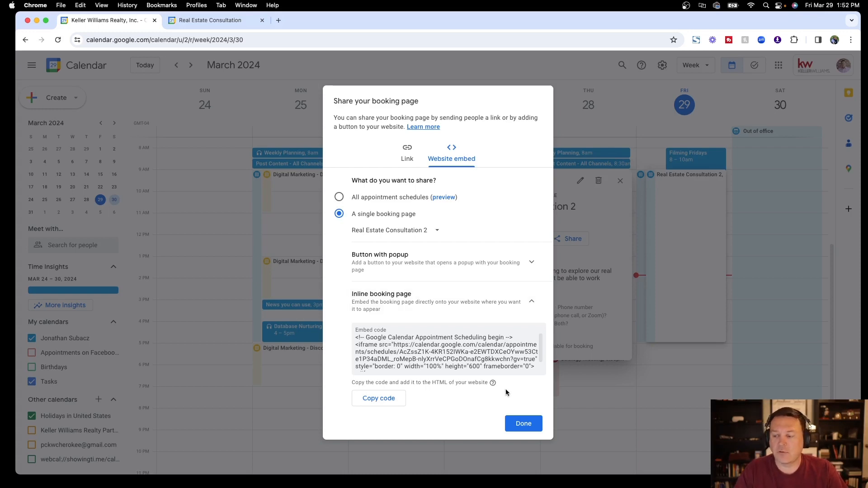
click(524, 424)
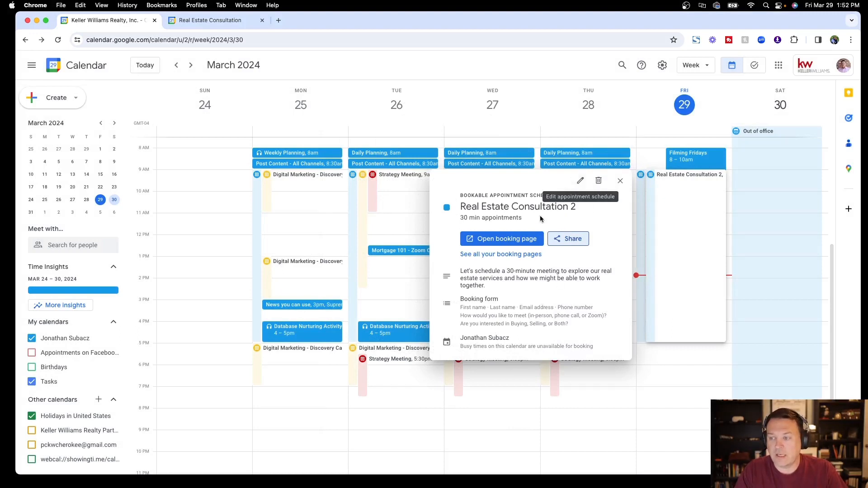
- Preview the live booking page by opening the booking form for Tuesday, April 9 at 1:00pm, then cancel without booking
click(518, 238)
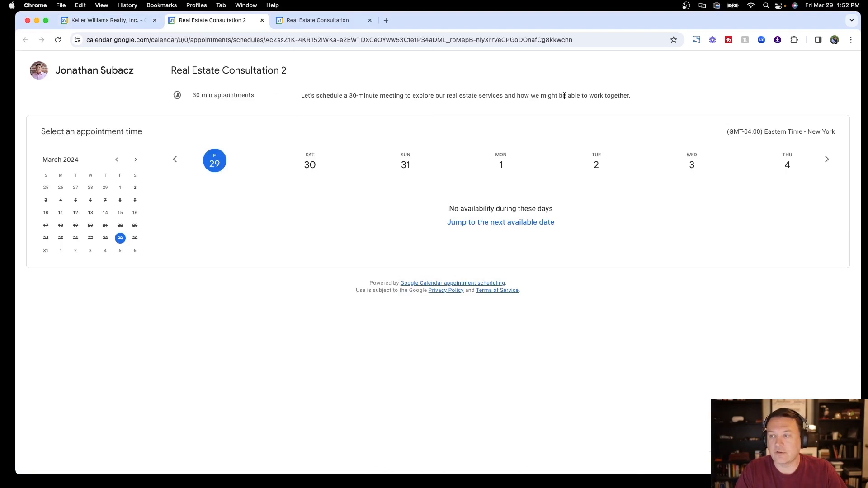
click(832, 164)
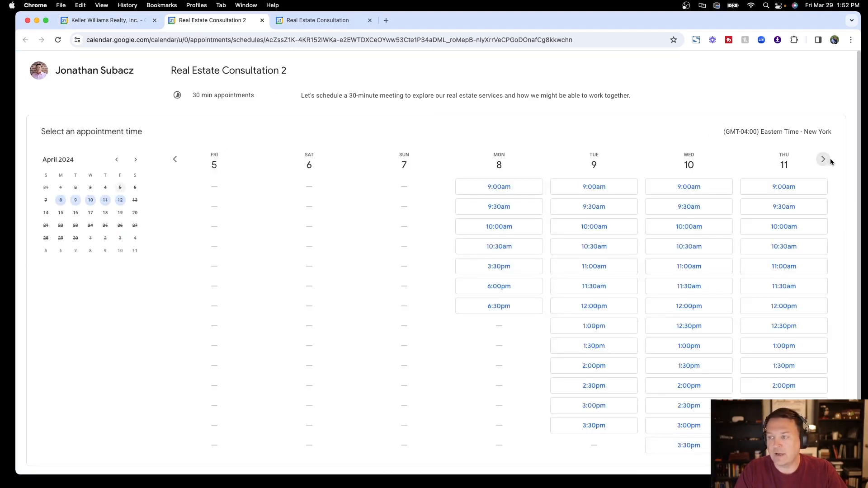
click(607, 325)
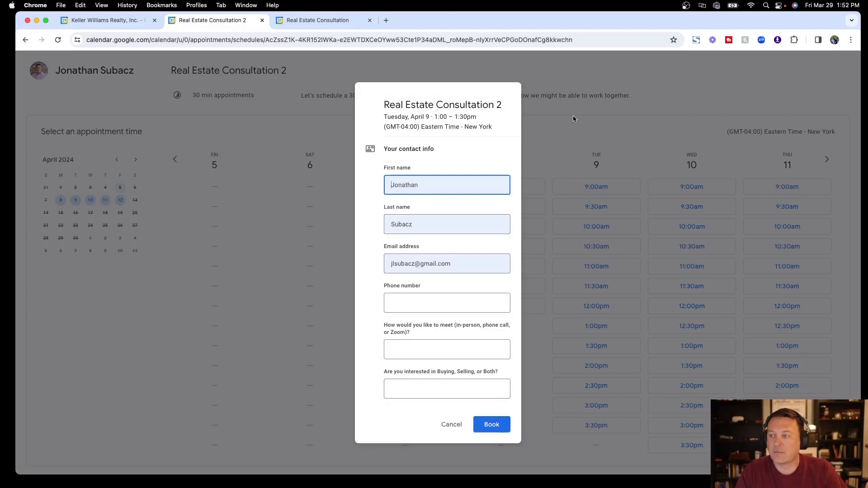
click(451, 424)
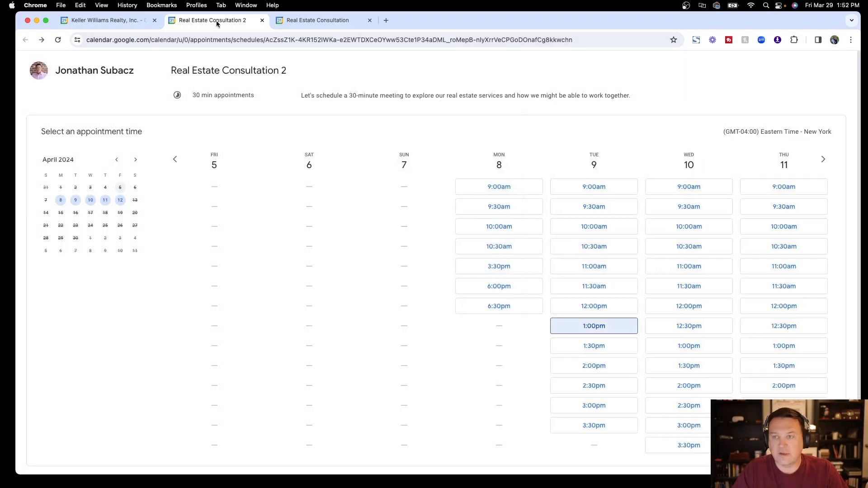
- Return to the calendar, review the Real Estate Consultation 2 schedule's editable availability settings, and close the editor without changes
click(131, 22)
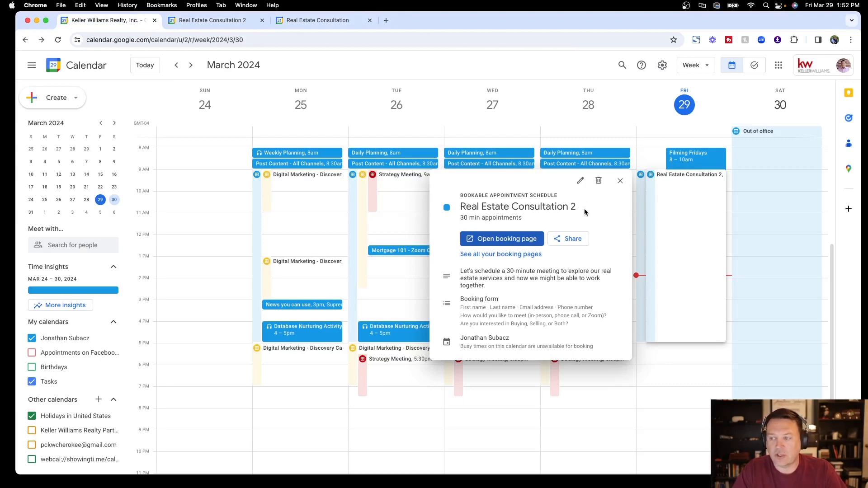
click(582, 180)
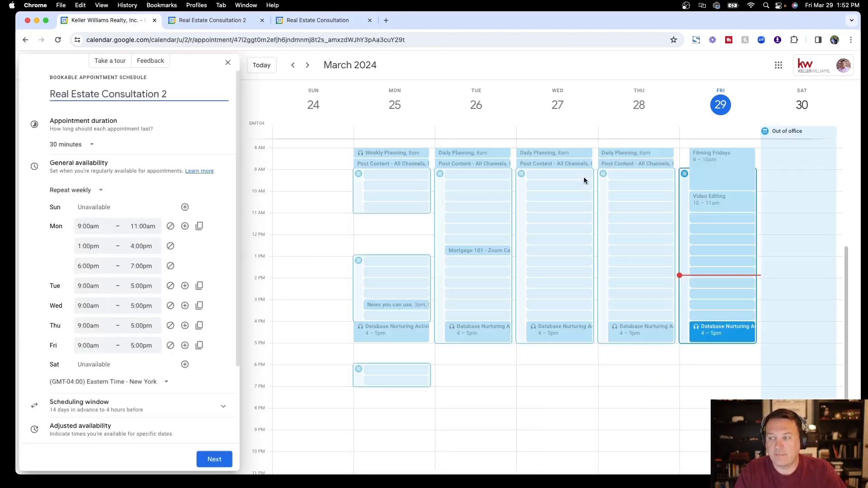
scroll(137, 177, down, 2)
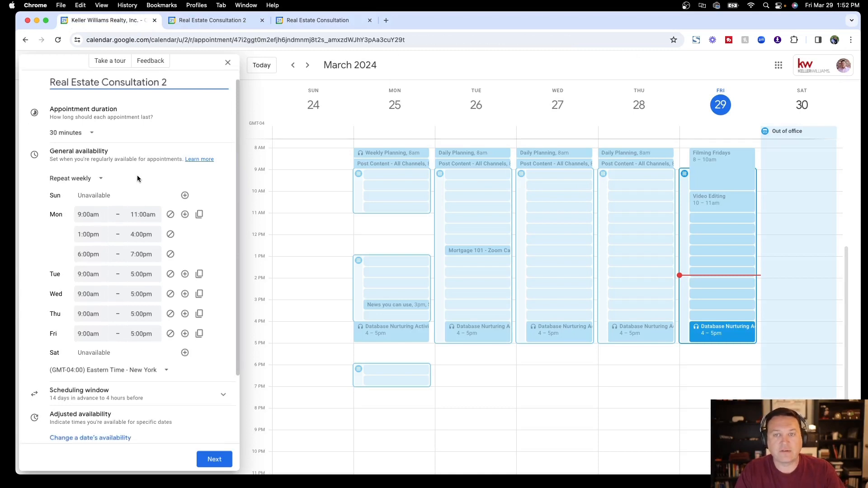
scroll(137, 179, down, 2)
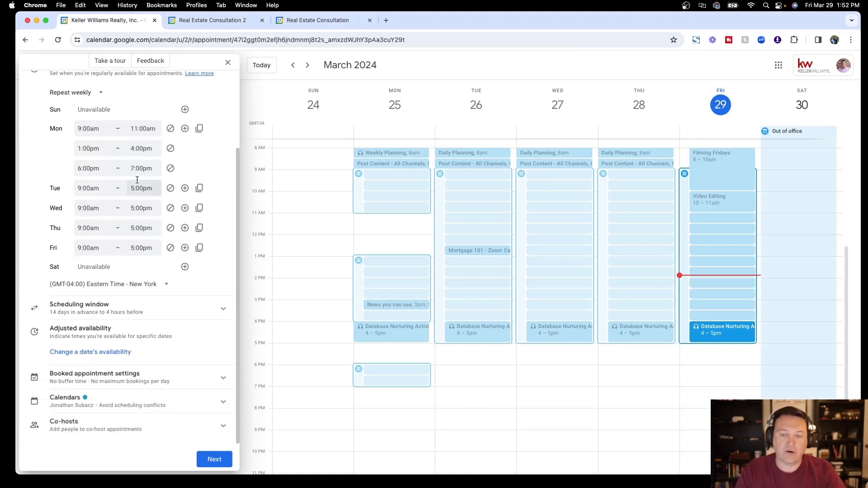
scroll(137, 179, up, 2)
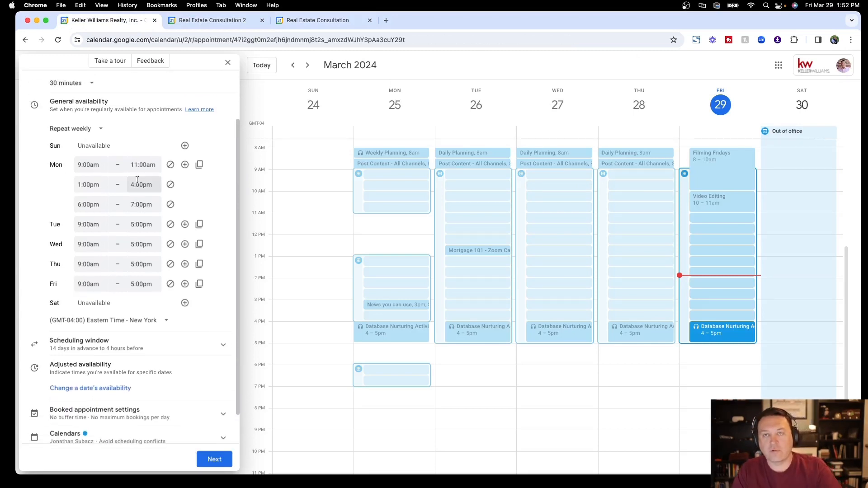
scroll(194, 132, up, 3)
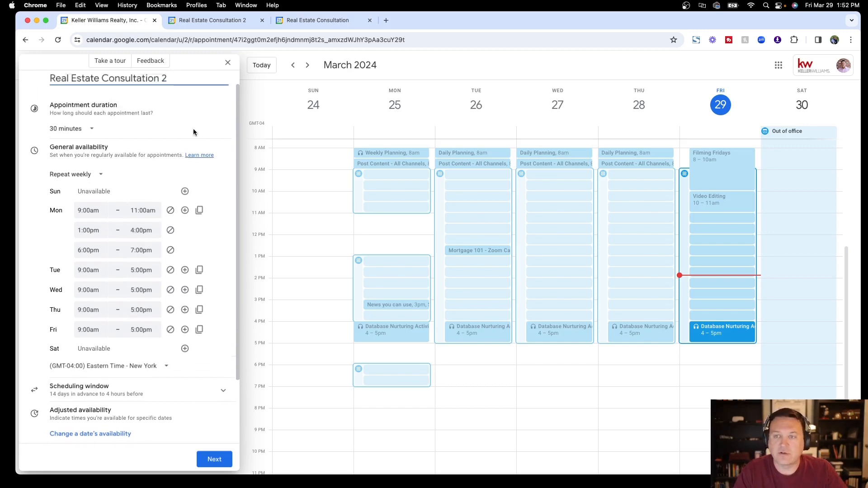
click(229, 64)
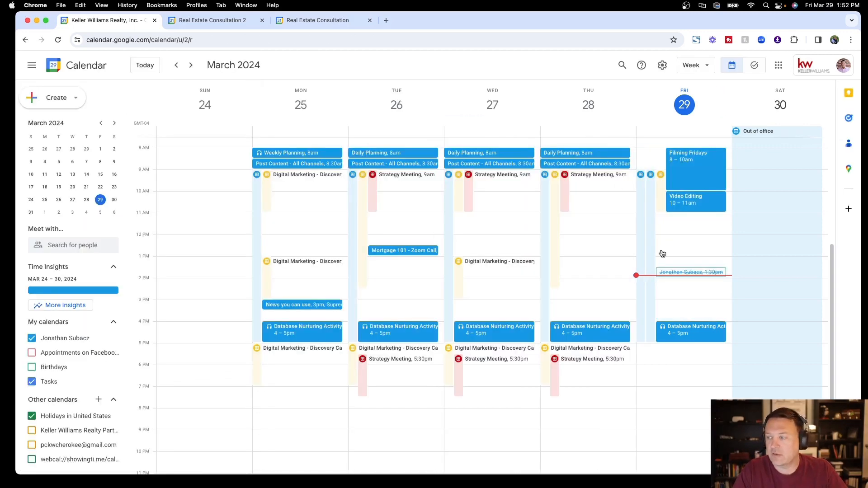
- Reopen the details of the Real Estate Consultation 2 schedule from Friday, March 29 in the calendar
click(649, 180)
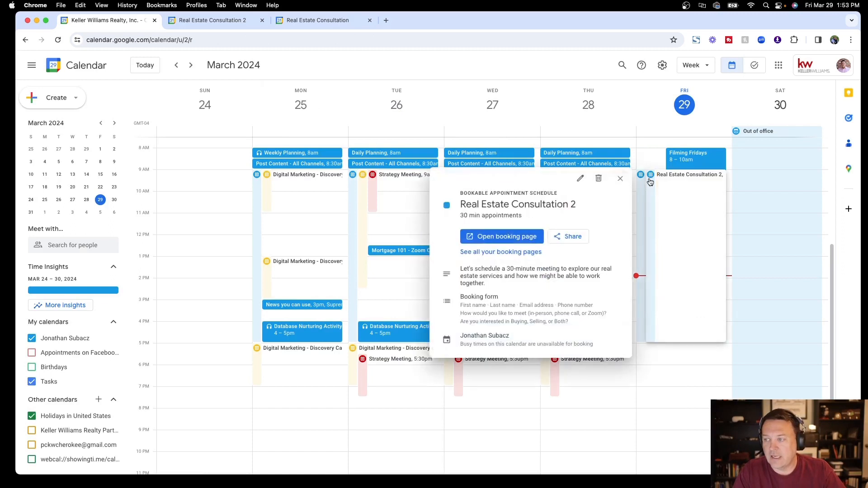
click(598, 179)
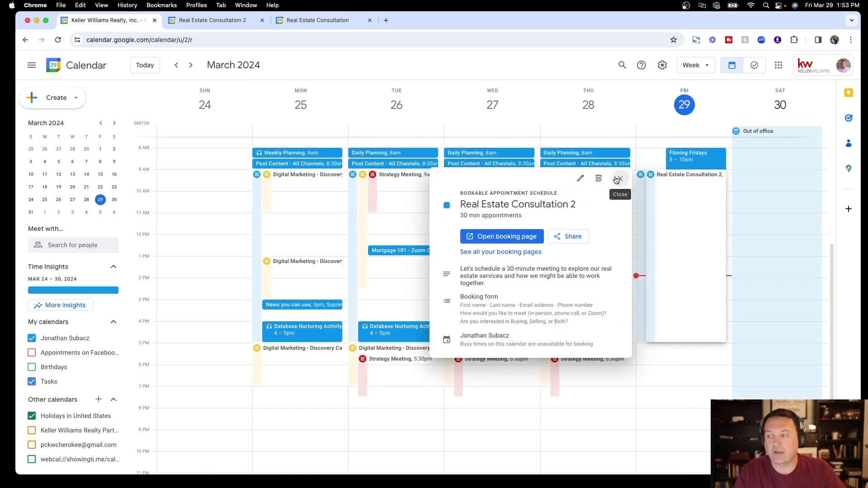